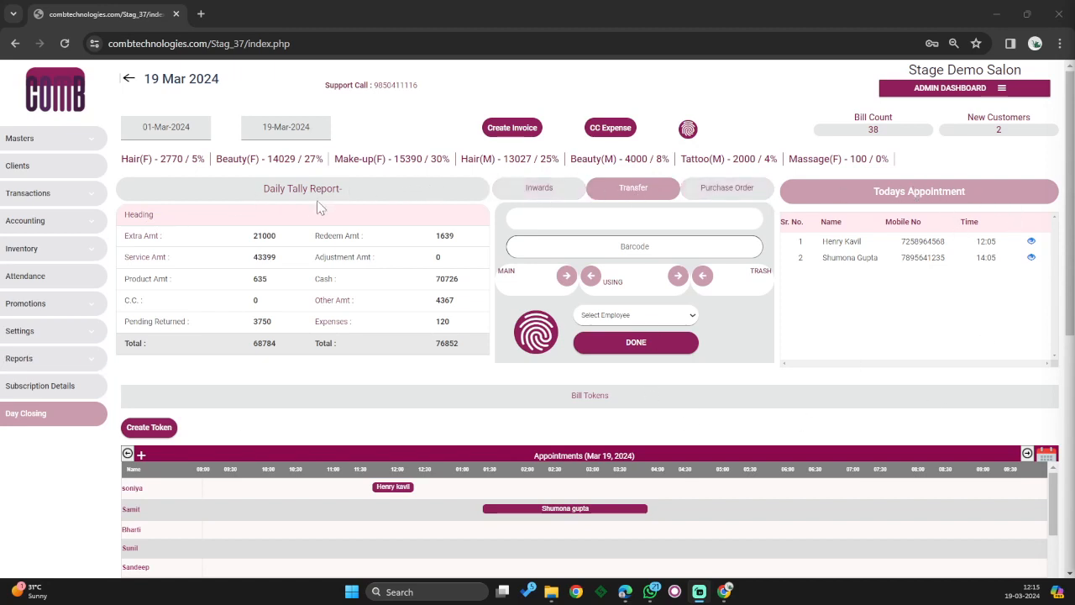
- Open the rate card editor and browse the Hair subcategories Technical services, Kera smooth and Naturica Treatment
{"action": "left_click", "coordinate": [93, 141]}
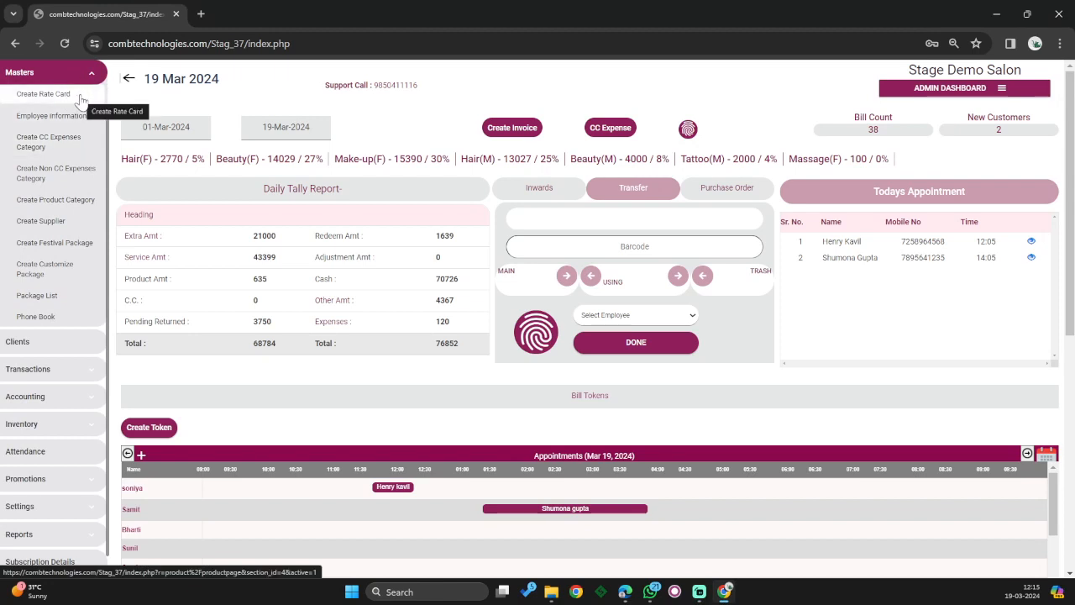
{"action": "left_click", "coordinate": [82, 101]}
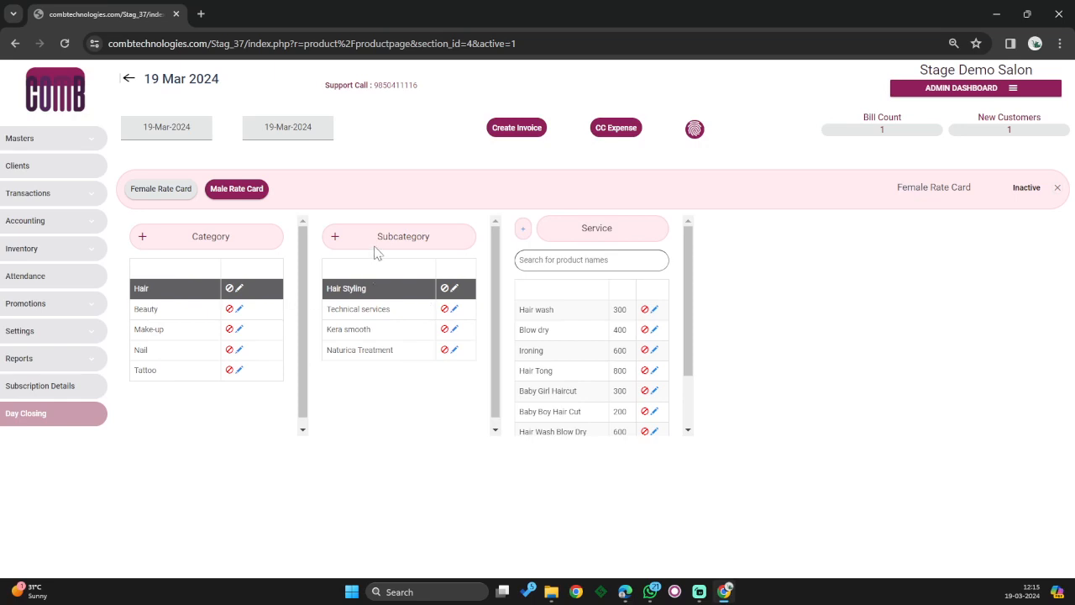
{"action": "left_click", "coordinate": [152, 292]}
{"action": "left_click", "coordinate": [366, 310]}
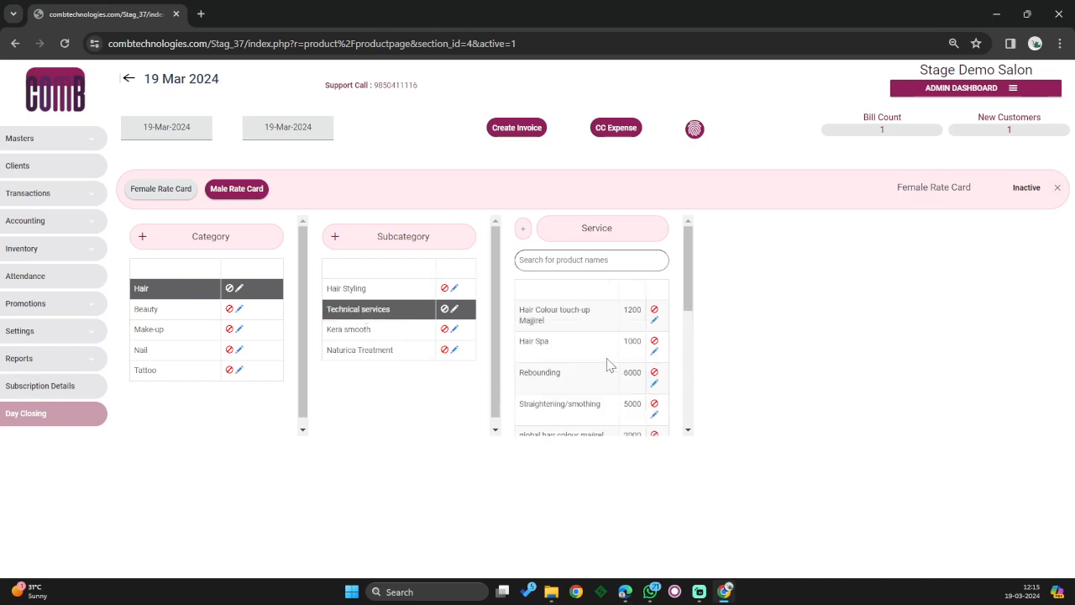
{"action": "left_click", "coordinate": [349, 327]}
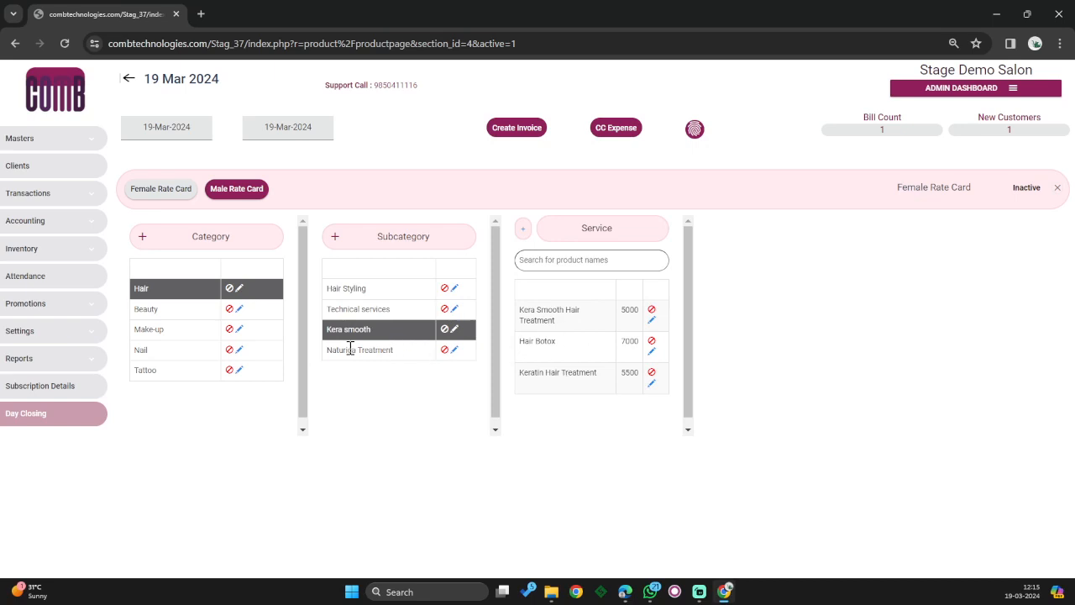
{"action": "left_click", "coordinate": [350, 348]}
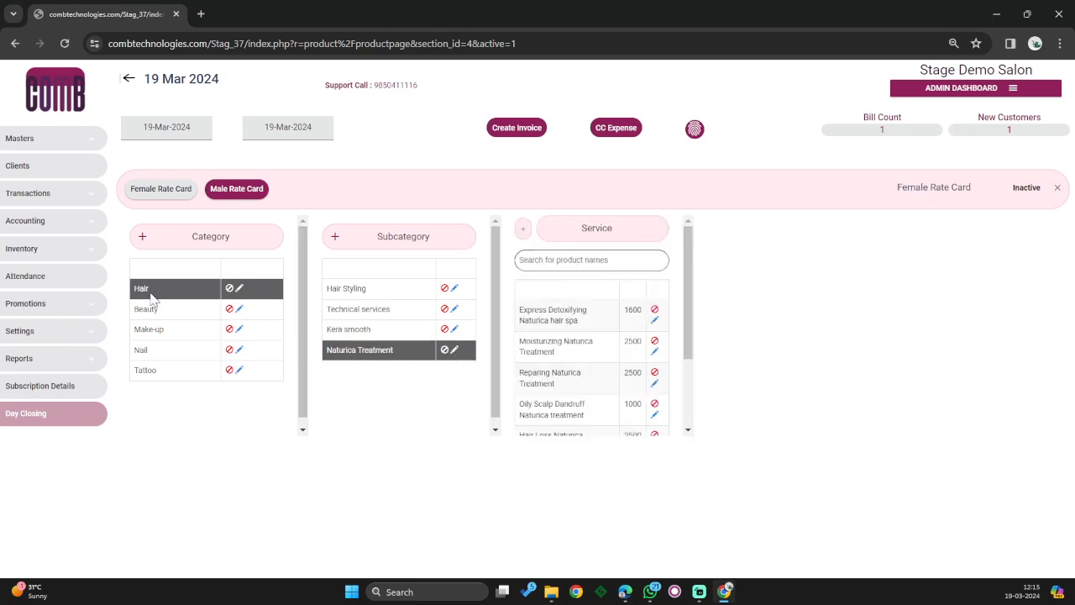
{"action": "left_click", "coordinate": [194, 288]}
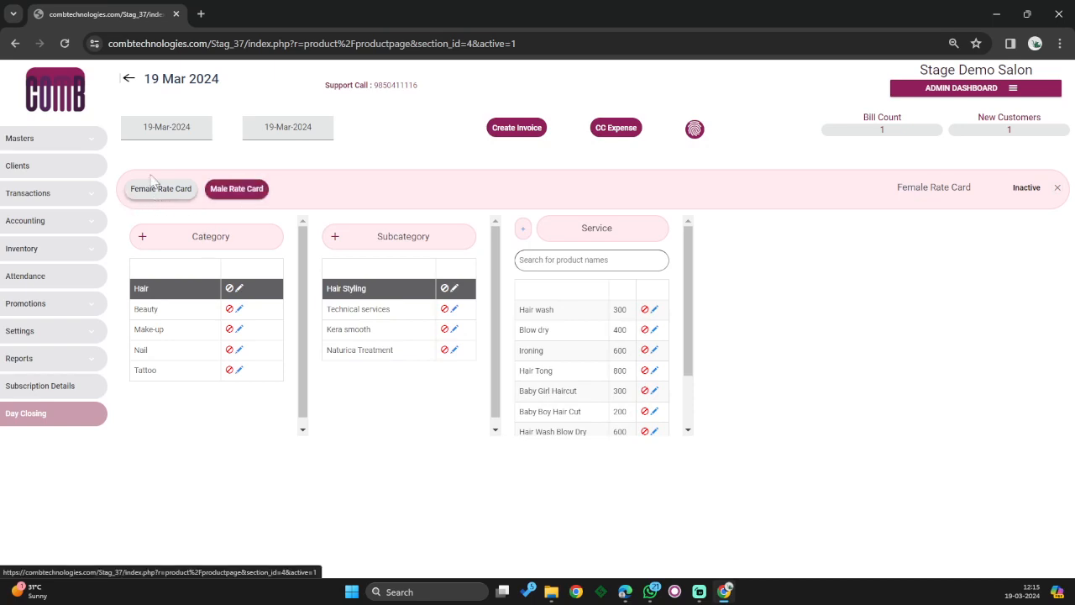
- Highlight the rate card name, switch to the Male Rate Card, then back to Female
{"action": "left_click", "coordinate": [260, 195]}
{"action": "left_click_drag", "start_coordinate": [899, 190], "coordinate": [970, 191]}
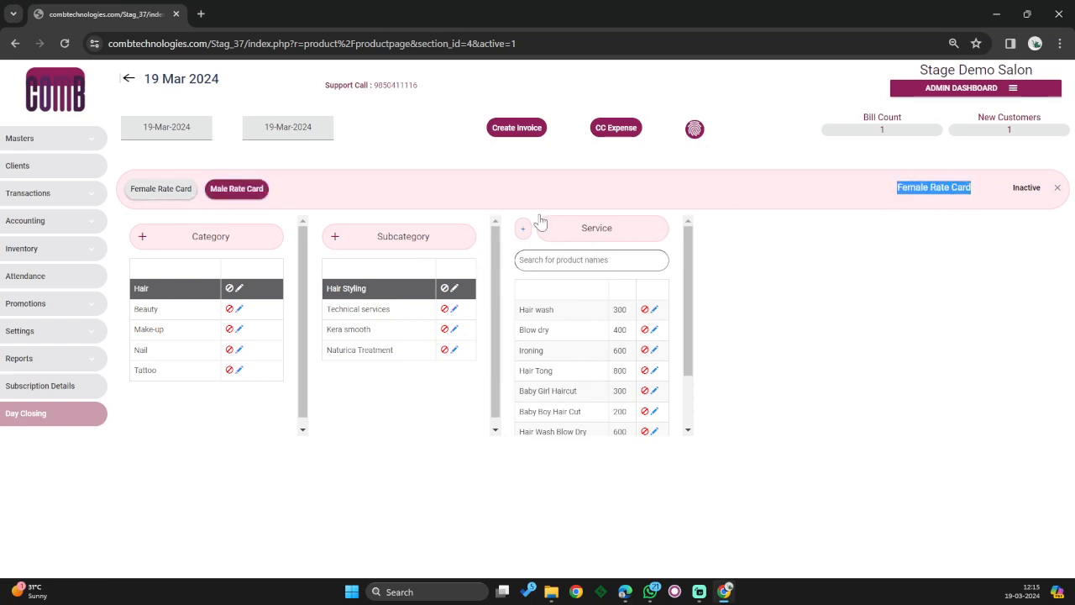
{"action": "left_click", "coordinate": [950, 212]}
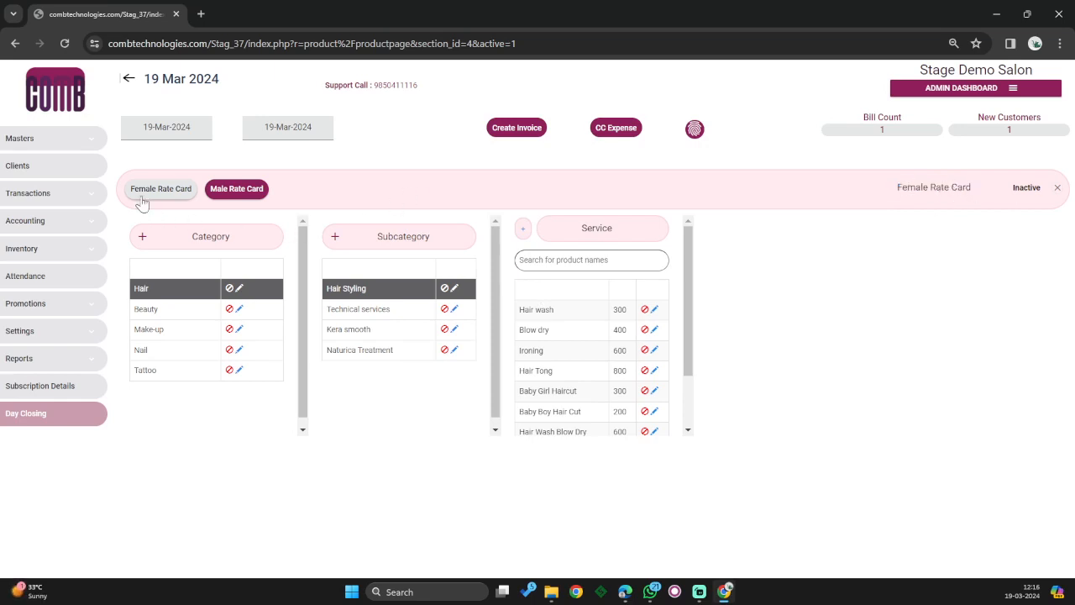
{"action": "left_click", "coordinate": [259, 191]}
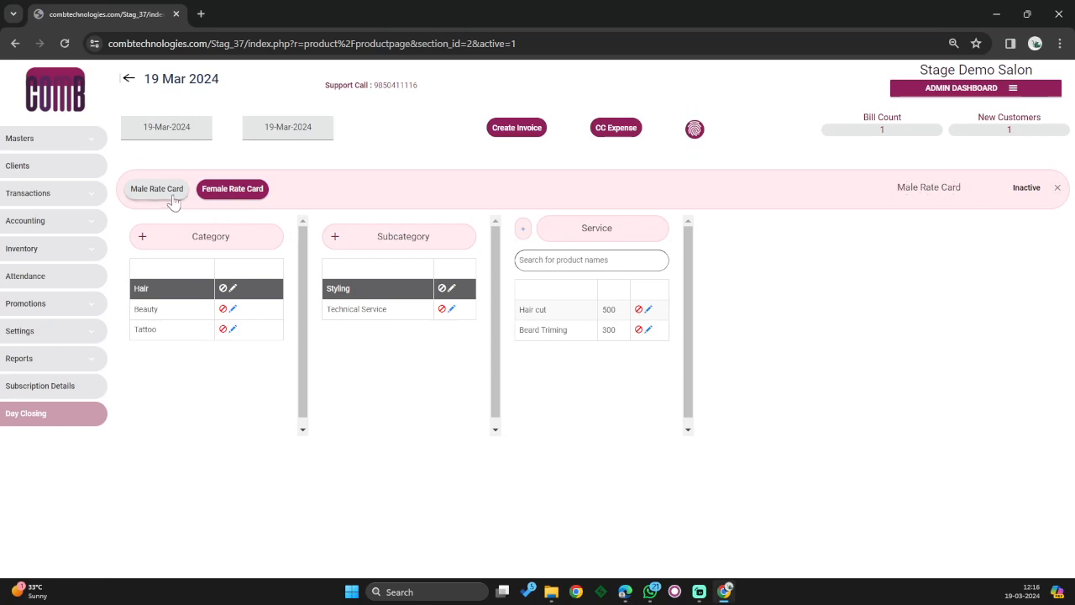
{"action": "left_click", "coordinate": [223, 190]}
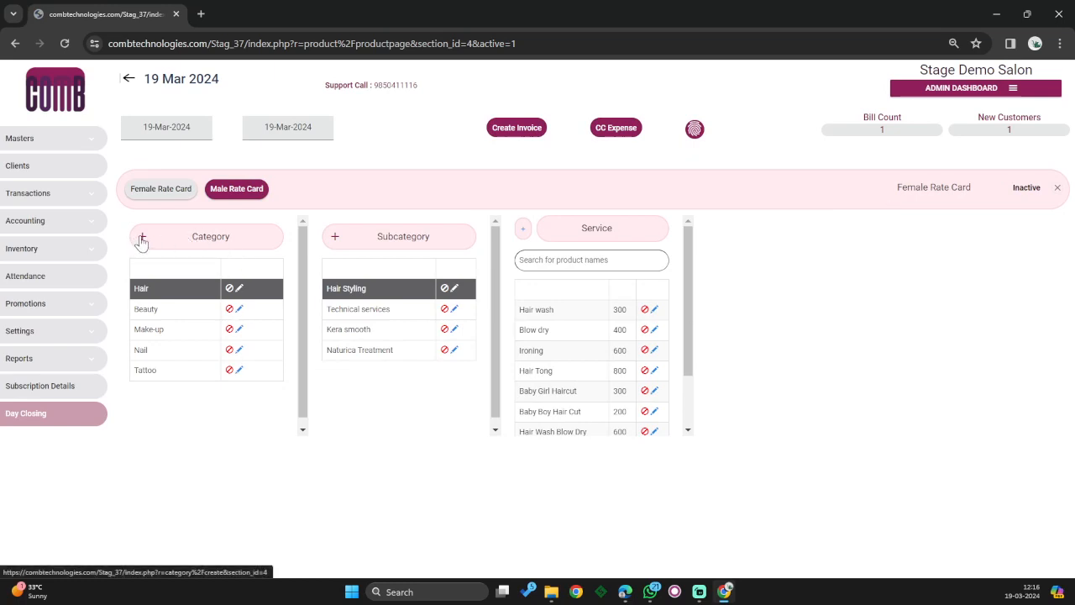
- Create a new rate card category named 'Nail Sample', fixing typos in the name before saving
{"action": "left_click", "coordinate": [142, 241]}
{"action": "left_click", "coordinate": [216, 249]}
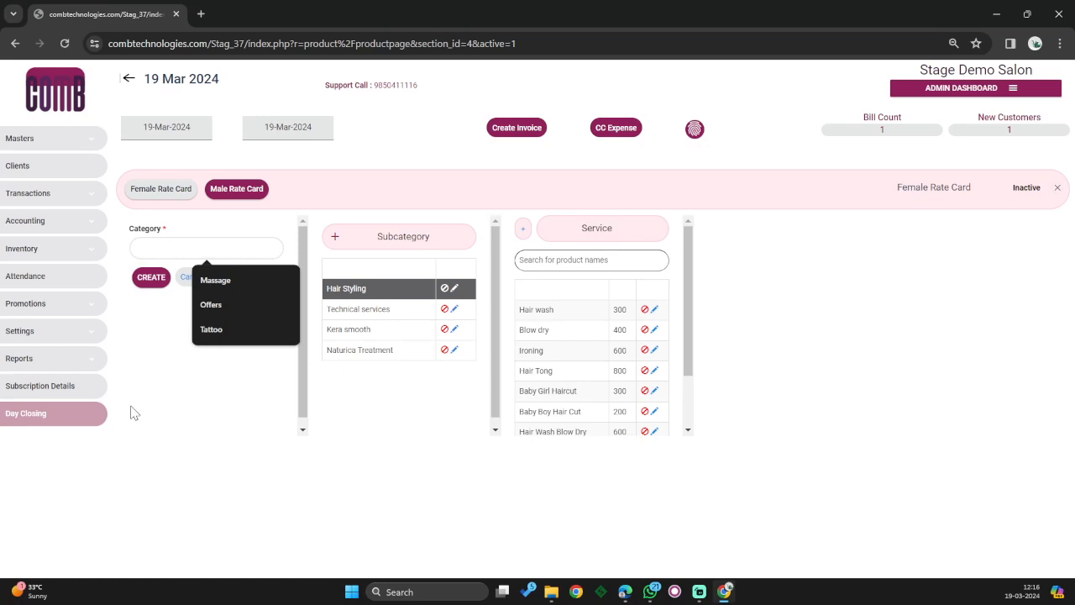
{"action": "type", "text": "NAIl"}
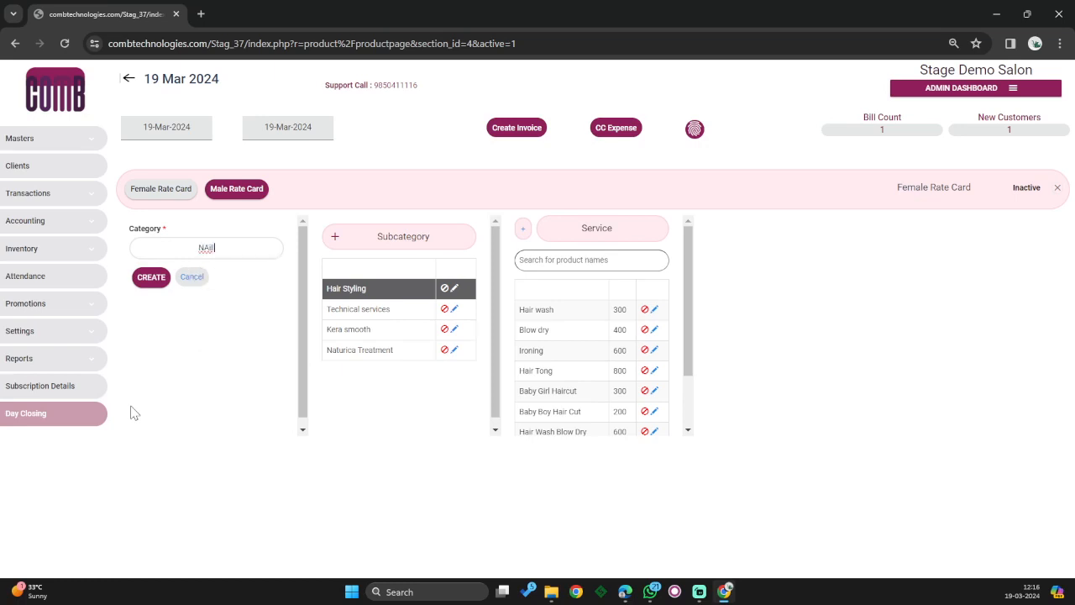
{"action": "key", "text": "BackSpace"}
{"action": "key", "text": "BackSpace"}
{"action": "type", "text": "il Sample Categor"}
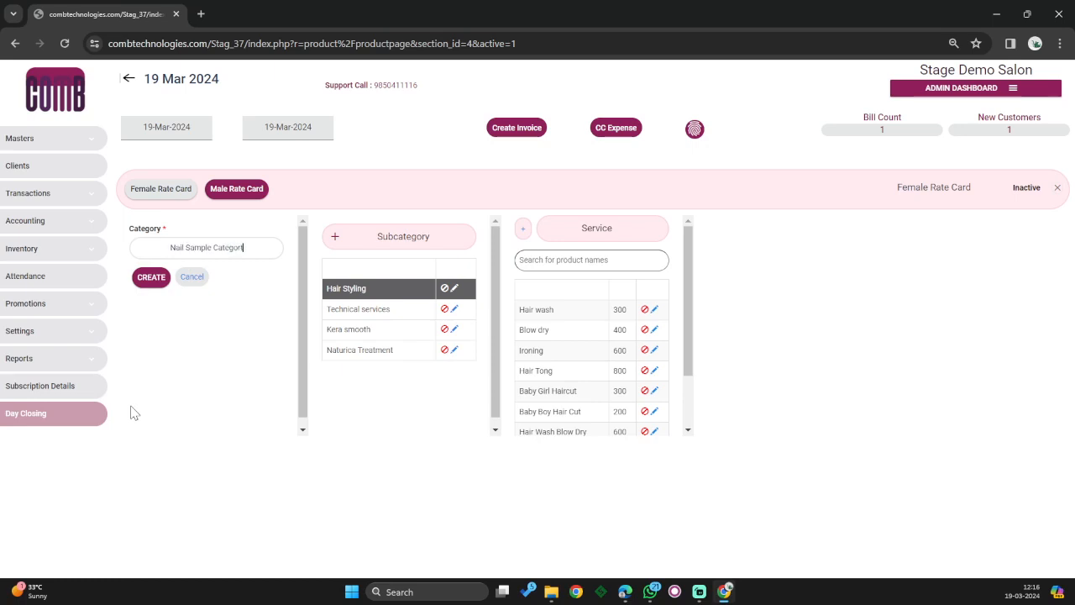
{"action": "key", "text": "BackSpace"}
{"action": "key", "text": "BackSpace"}
{"action": "key", "text": "BackSpace"}
{"action": "key", "text": "BackSpace"}
{"action": "key", "text": "BackSpace"}
{"action": "key", "text": "BackSpace"}
{"action": "key", "text": "BackSpace"}
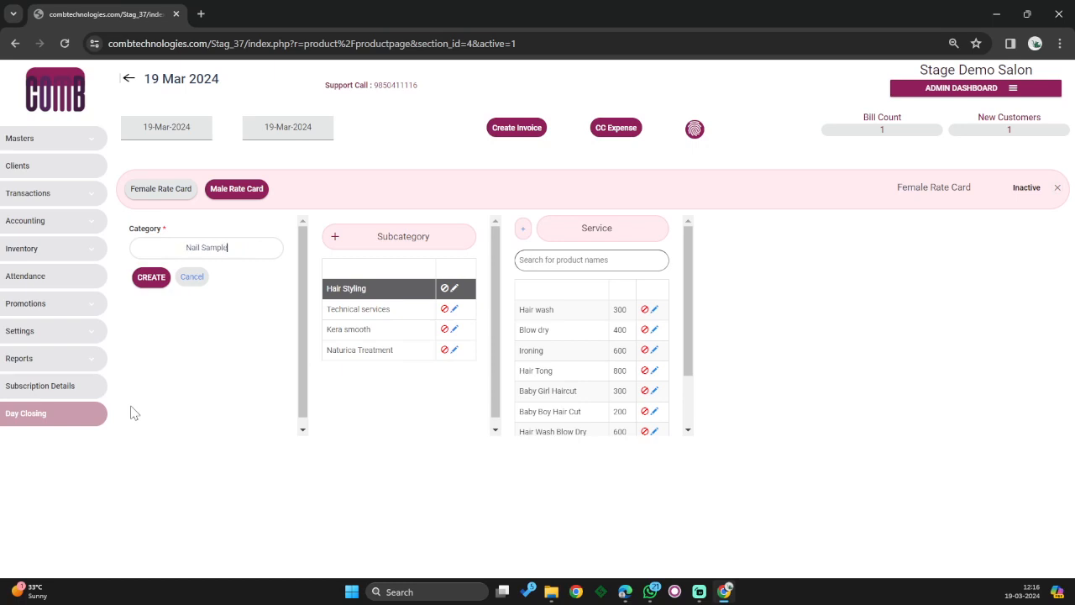
{"action": "left_click", "coordinate": [152, 283]}
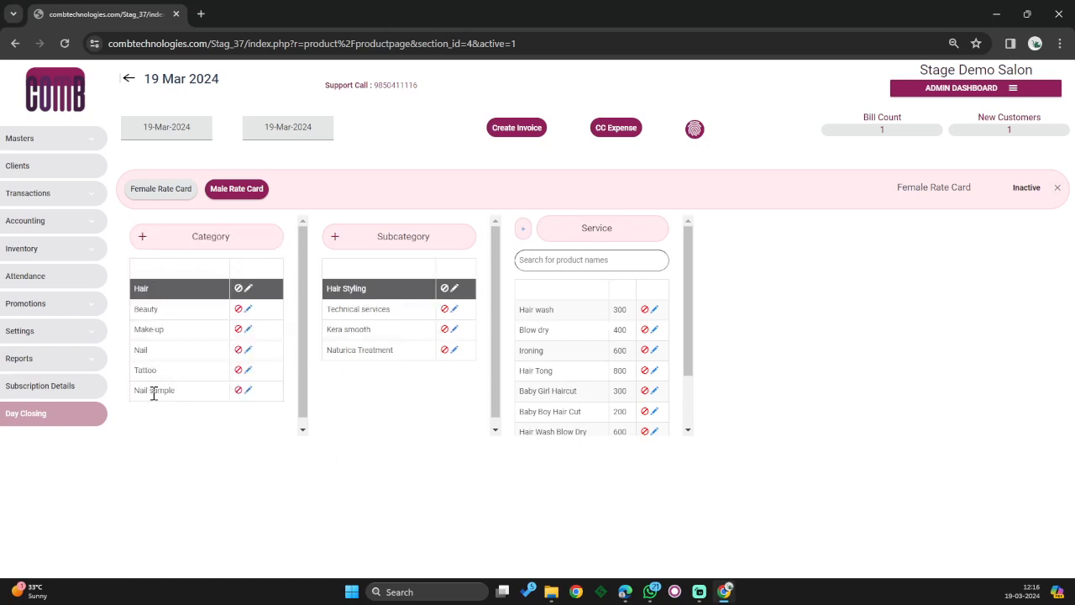
- Select the Nail sample category and create a 'Nail Polish' subcategory under it
{"action": "left_click", "coordinate": [156, 391]}
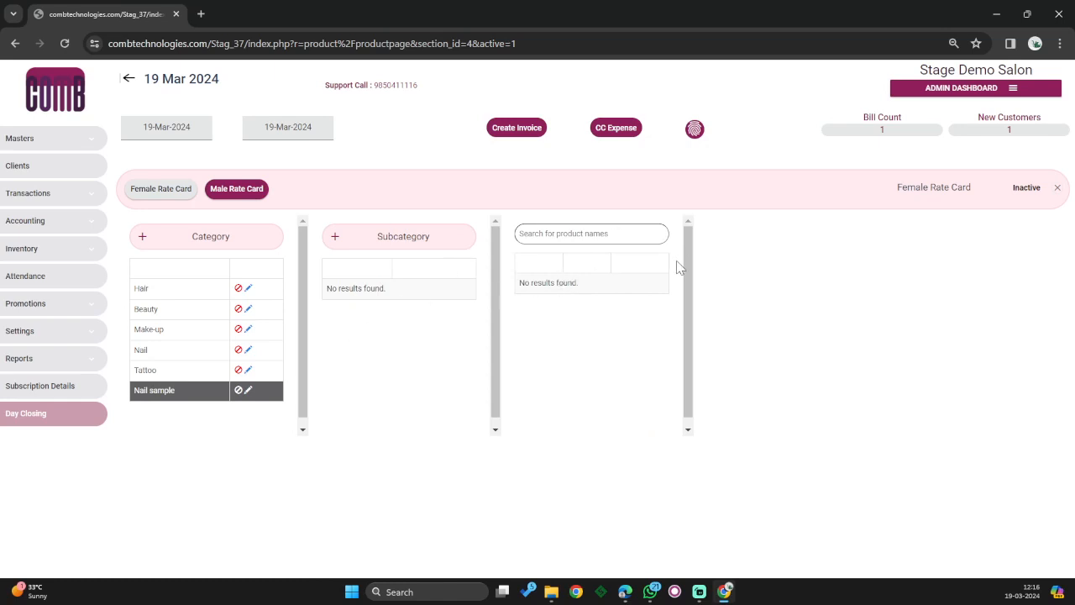
{"action": "left_click", "coordinate": [335, 241]}
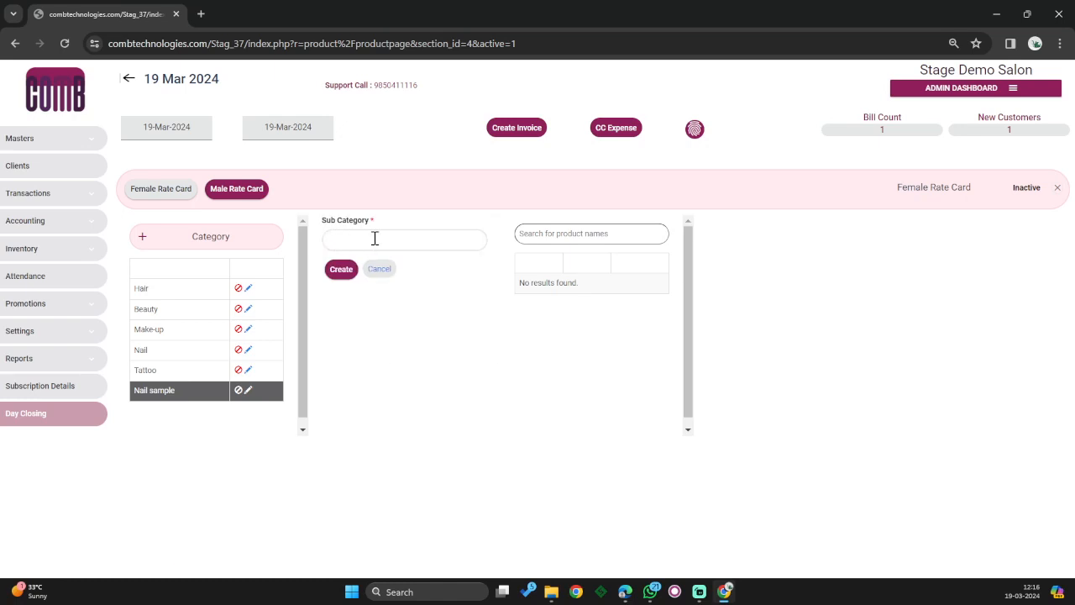
{"action": "left_click", "coordinate": [375, 239]}
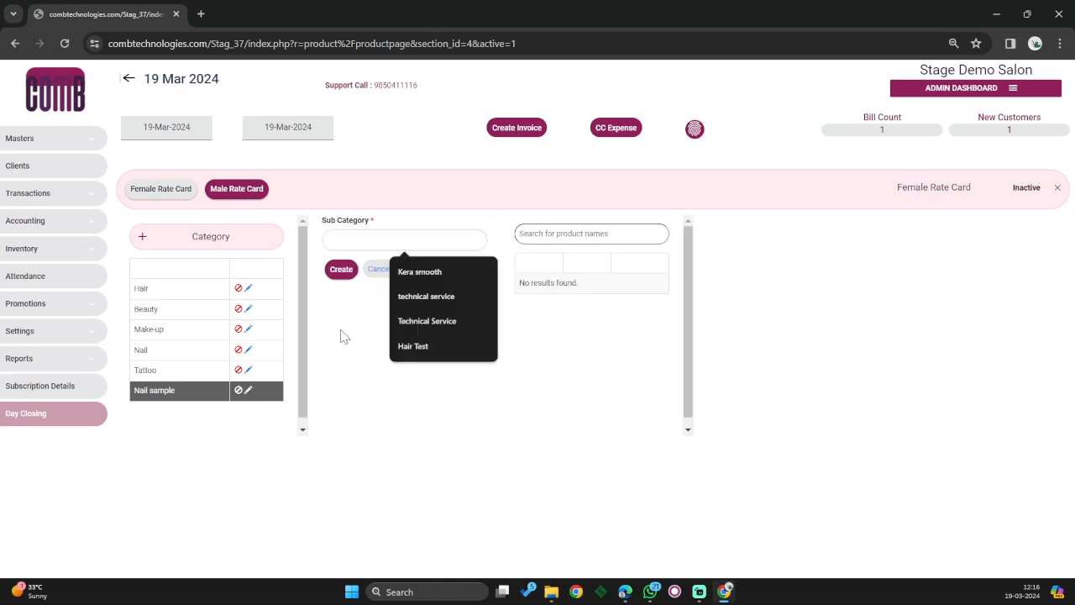
{"action": "type", "text": "Nail P"}
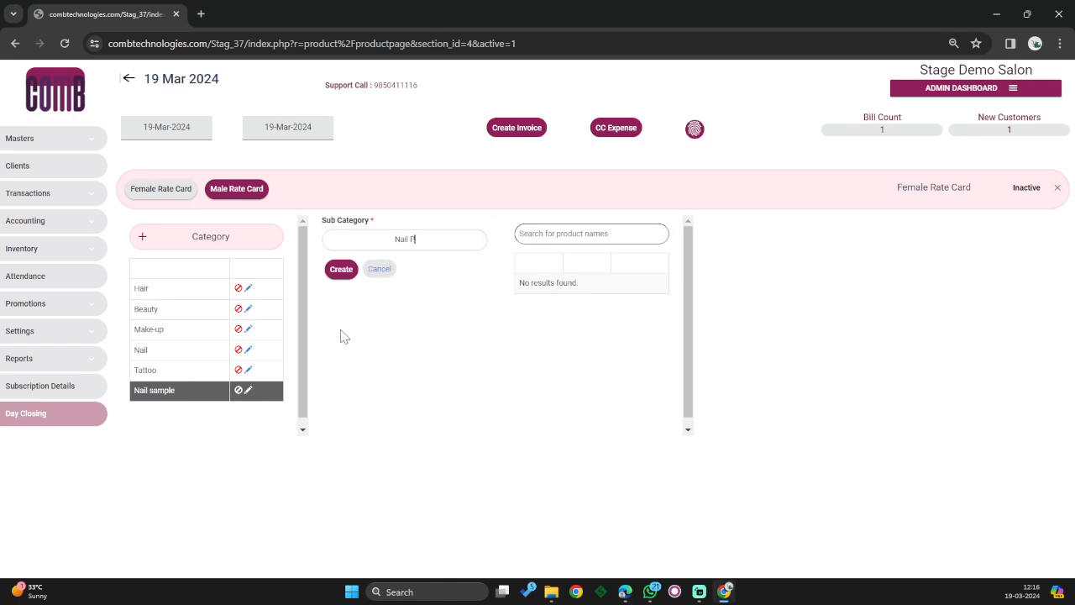
{"action": "type", "text": "olish"}
{"action": "left_click", "coordinate": [344, 272]}
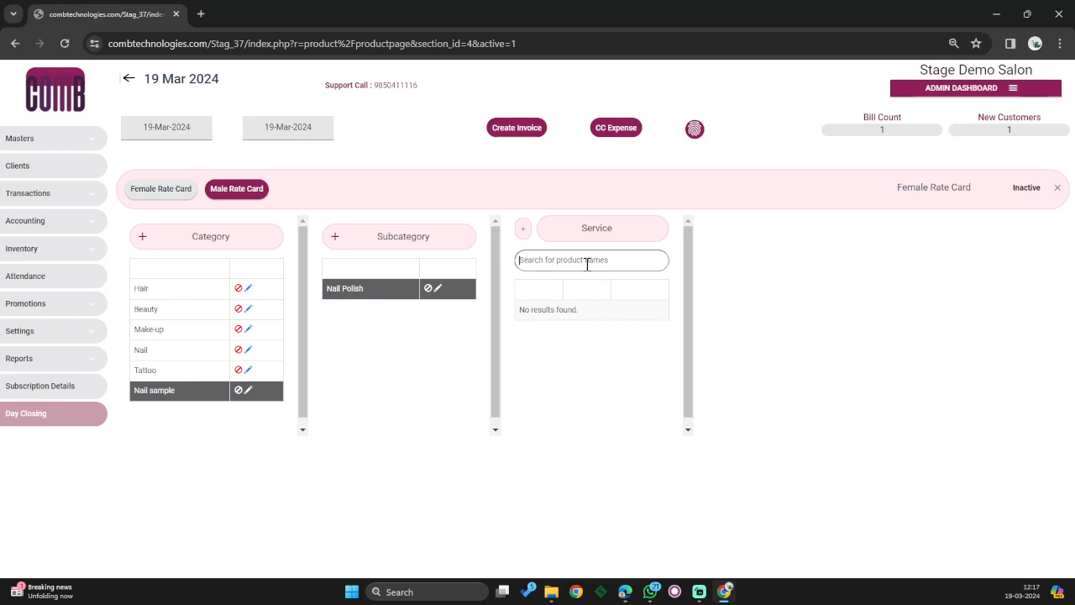
- Create a 'Nail Polish' service priced 250, with 30-minute service time and 30 interval days
{"action": "type", "text": "Nail"}
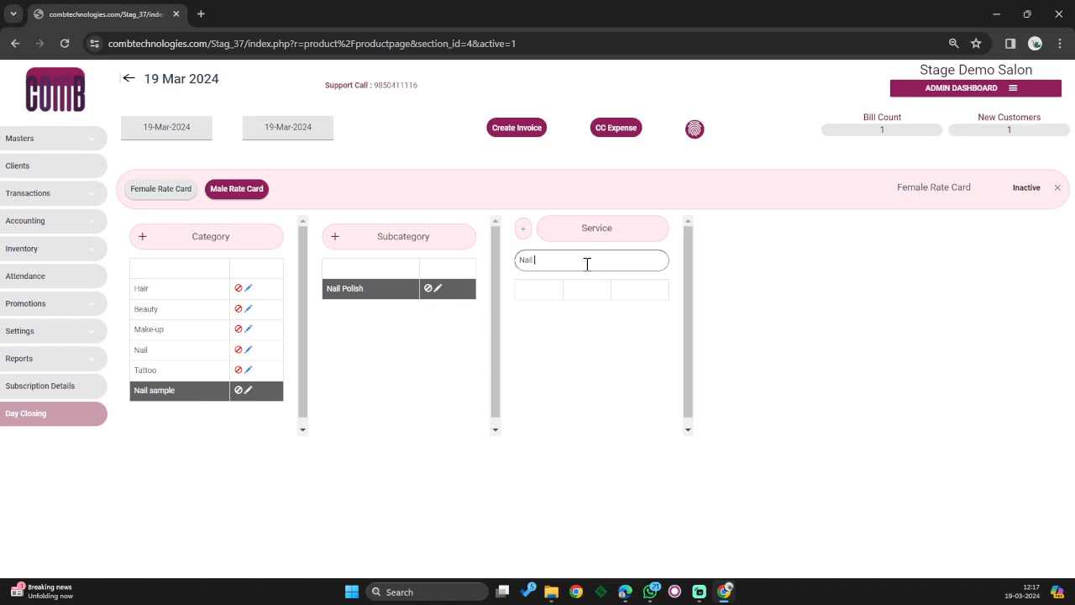
{"action": "key", "text": "BackSpace"}
{"action": "key", "text": "BackSpace"}
{"action": "key", "text": "BackSpace"}
{"action": "key", "text": "BackSpace"}
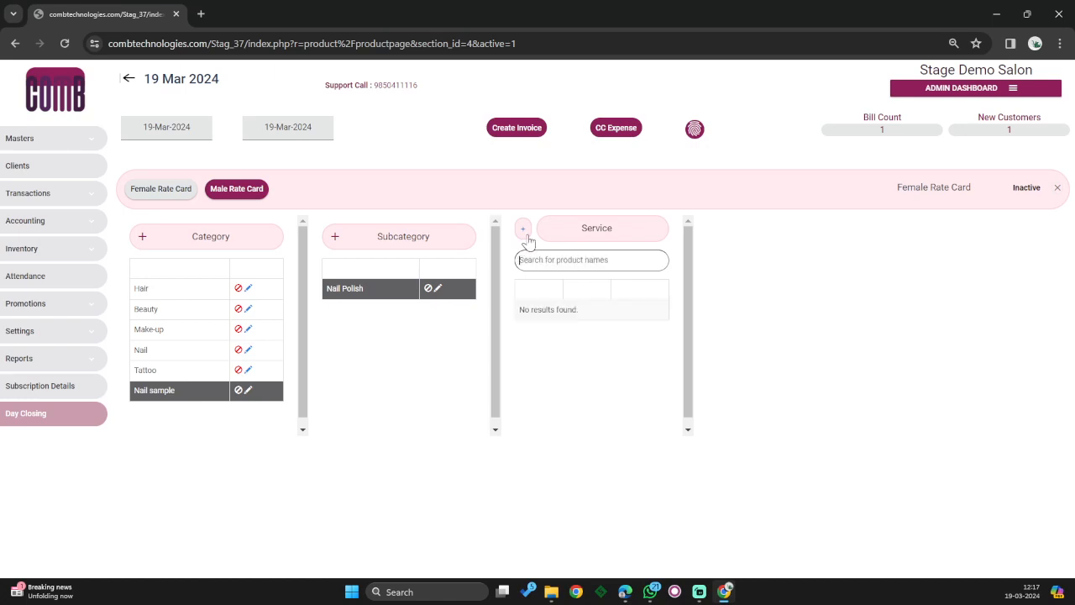
{"action": "left_click", "coordinate": [523, 233]}
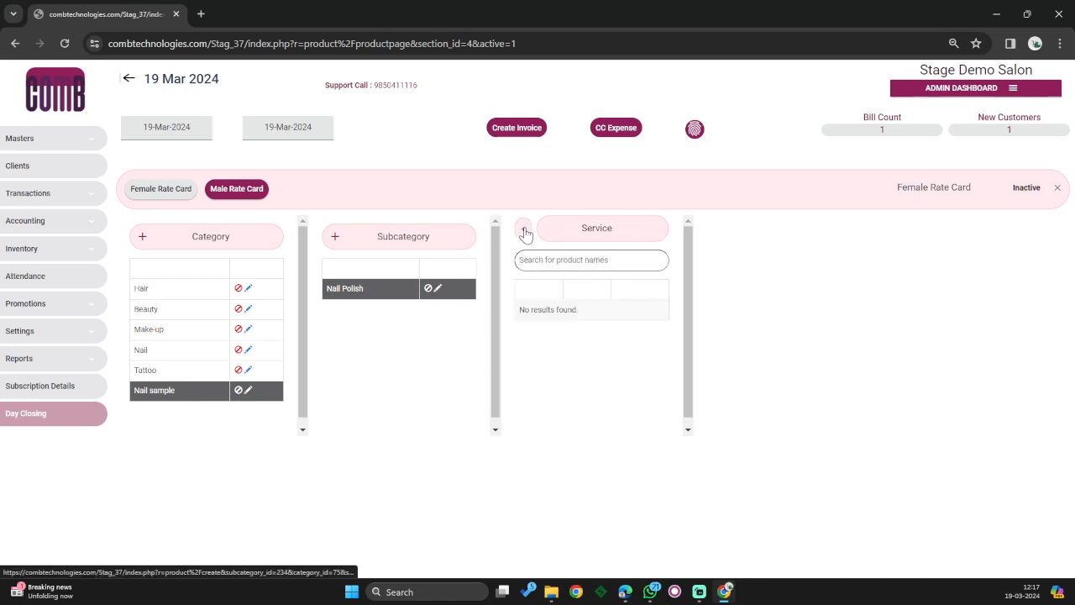
{"action": "left_click", "coordinate": [569, 248]}
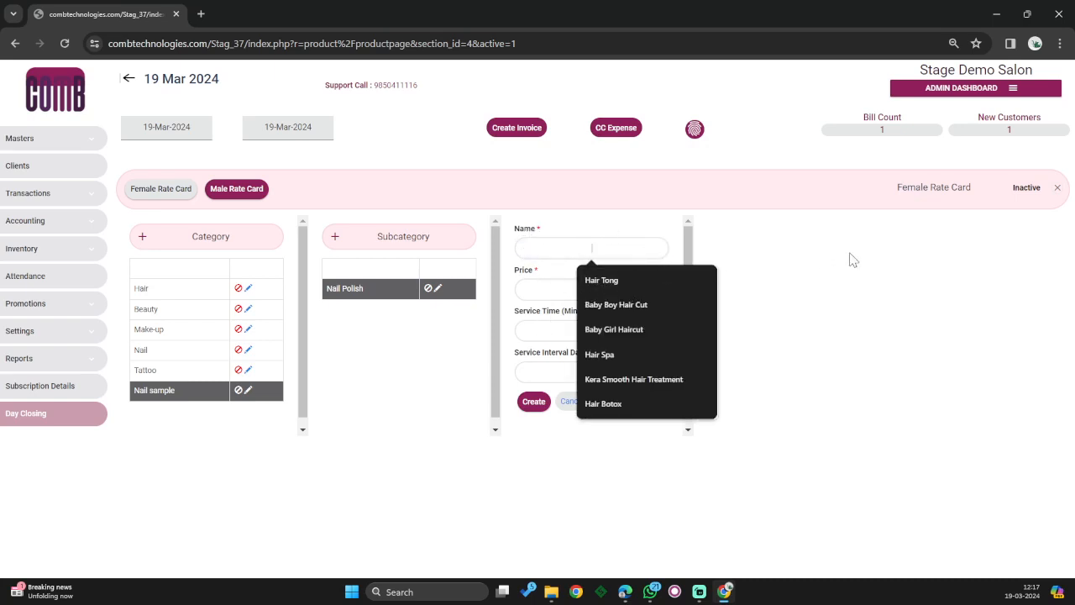
{"action": "type", "text": "Nail"}
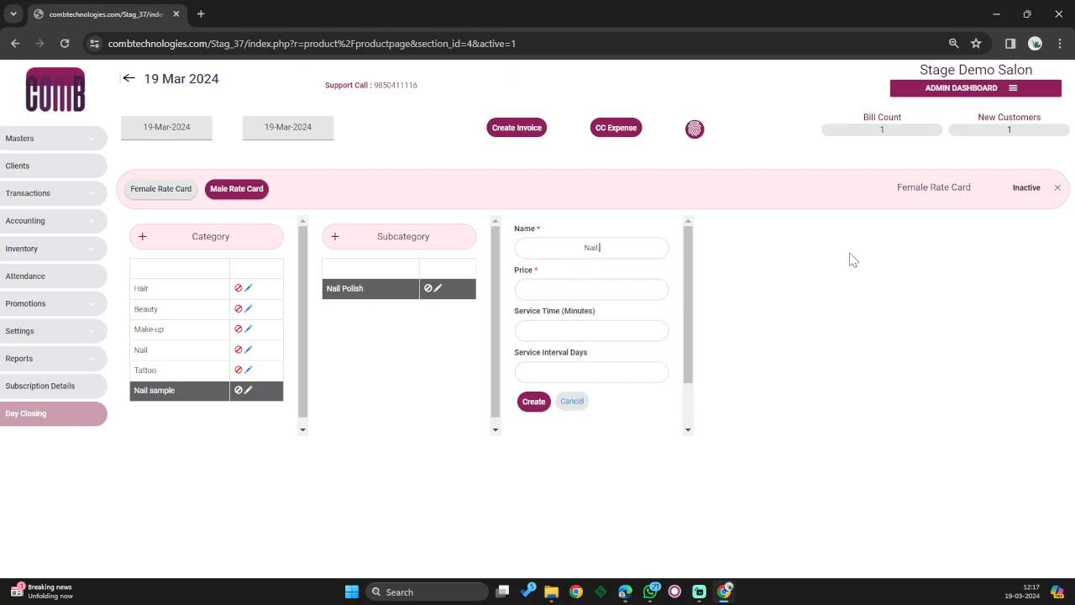
{"action": "type", "text": " Polish"}
{"action": "left_click", "coordinate": [614, 291]}
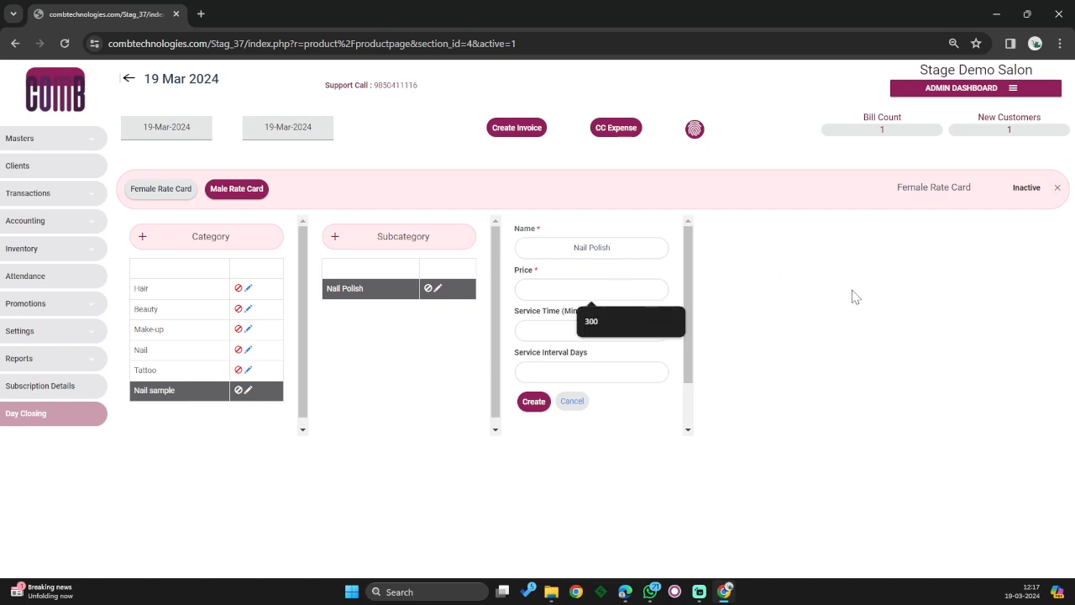
{"action": "type", "text": "250"}
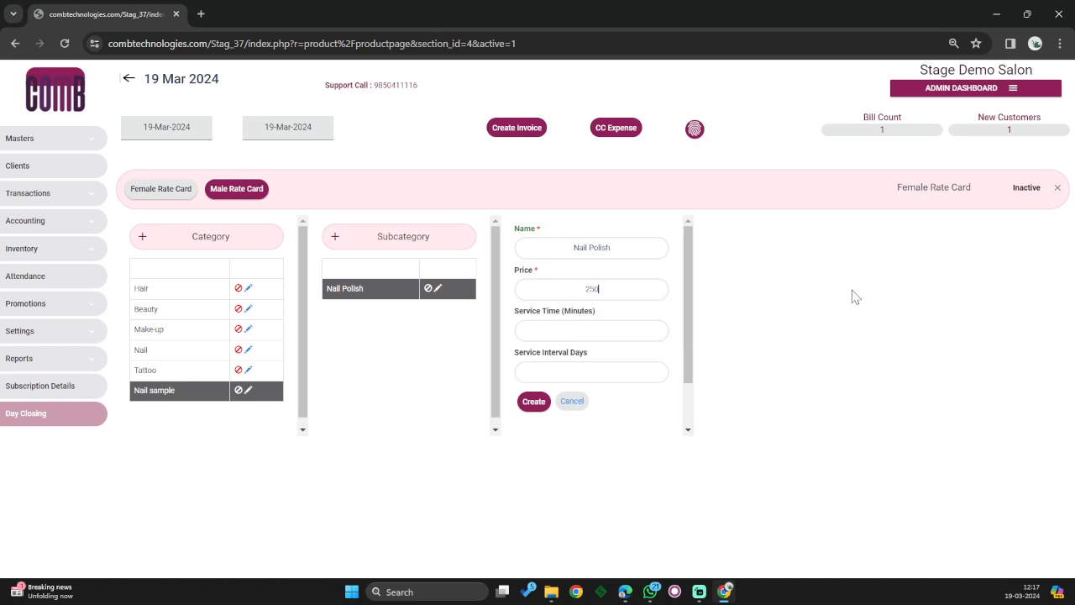
{"action": "left_click", "coordinate": [610, 333]}
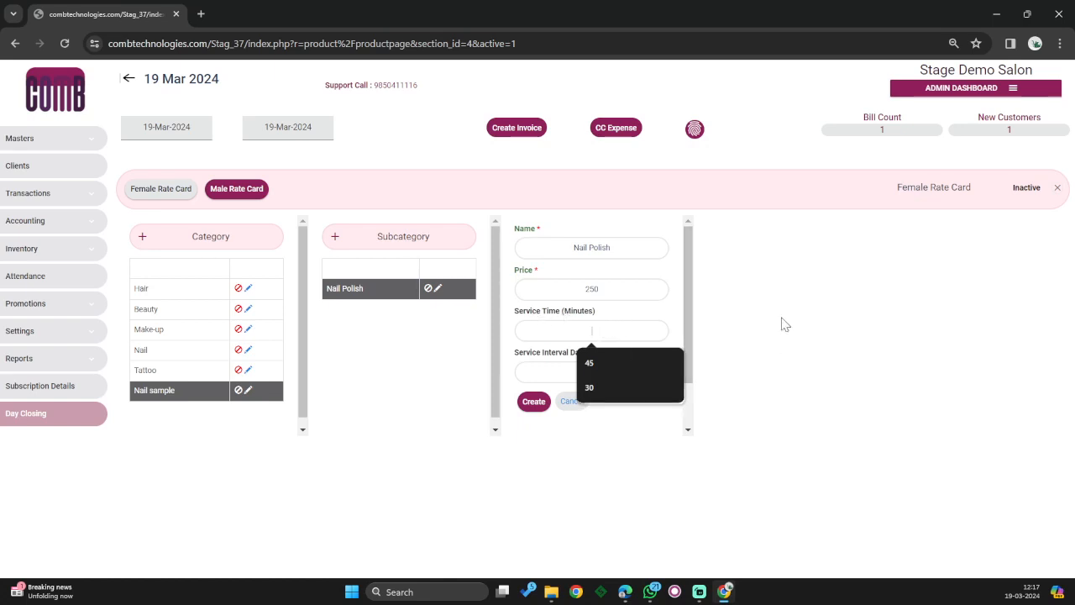
{"action": "type", "text": "30"}
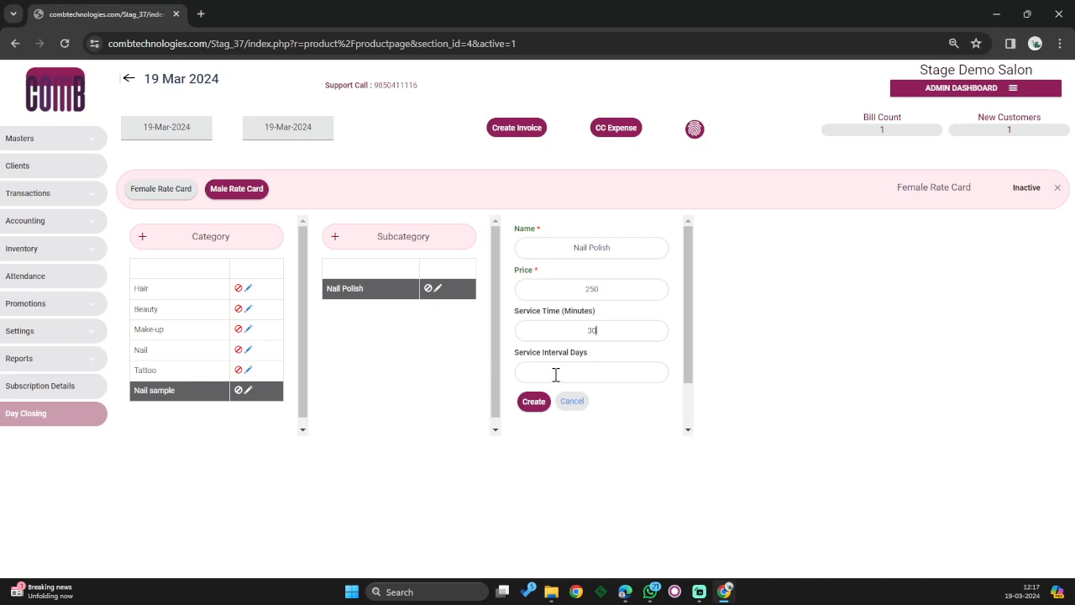
{"action": "left_click", "coordinate": [584, 374]}
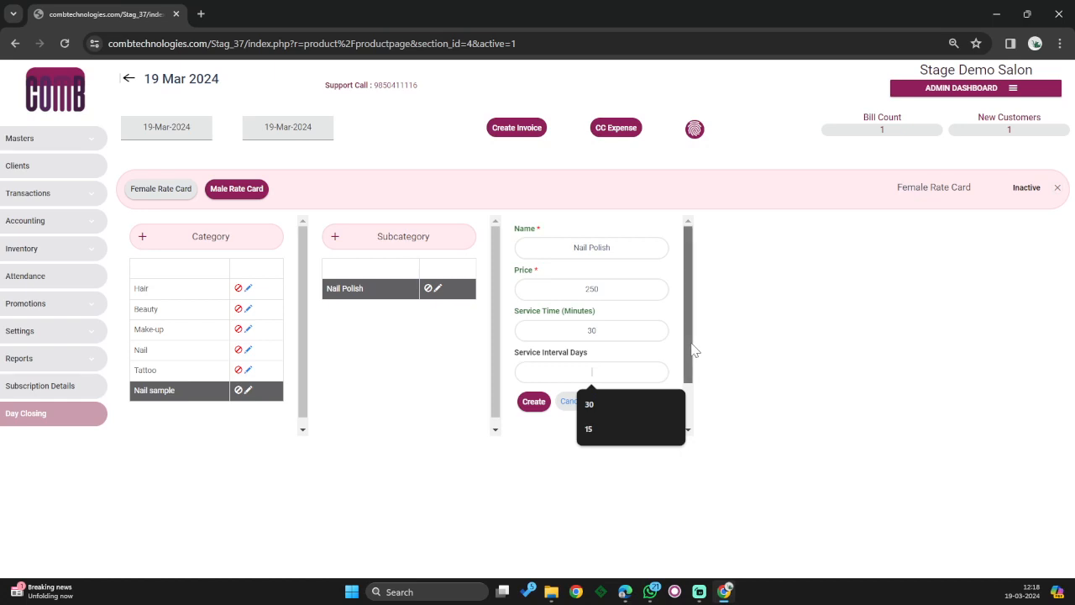
{"action": "scroll", "coordinate": [693, 356], "scroll_direction": "down", "scroll_amount": 1}
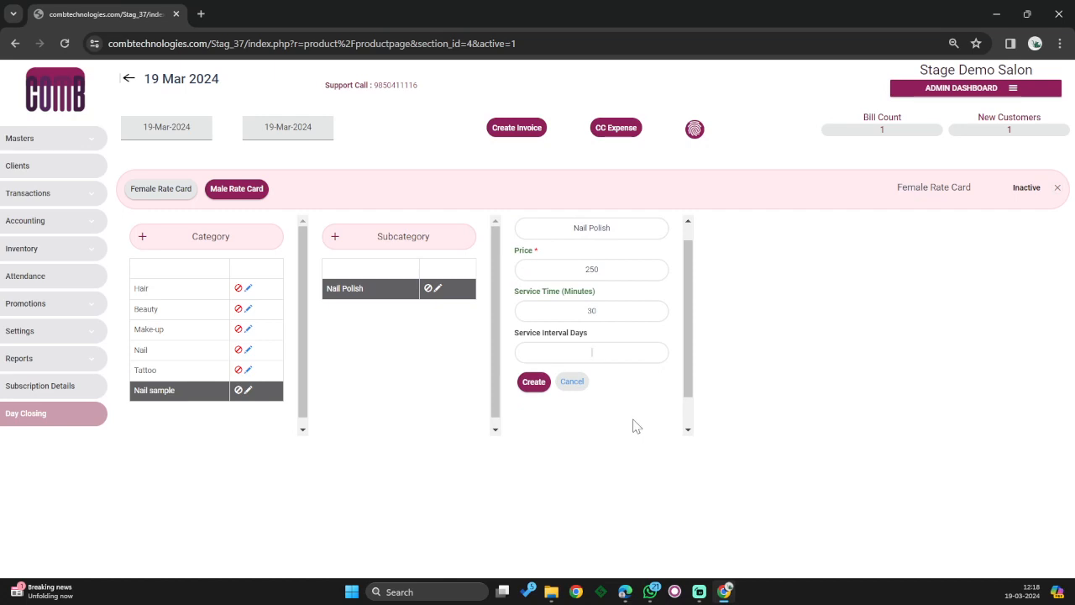
{"action": "type", "text": "30"}
{"action": "left_click", "coordinate": [533, 382]}
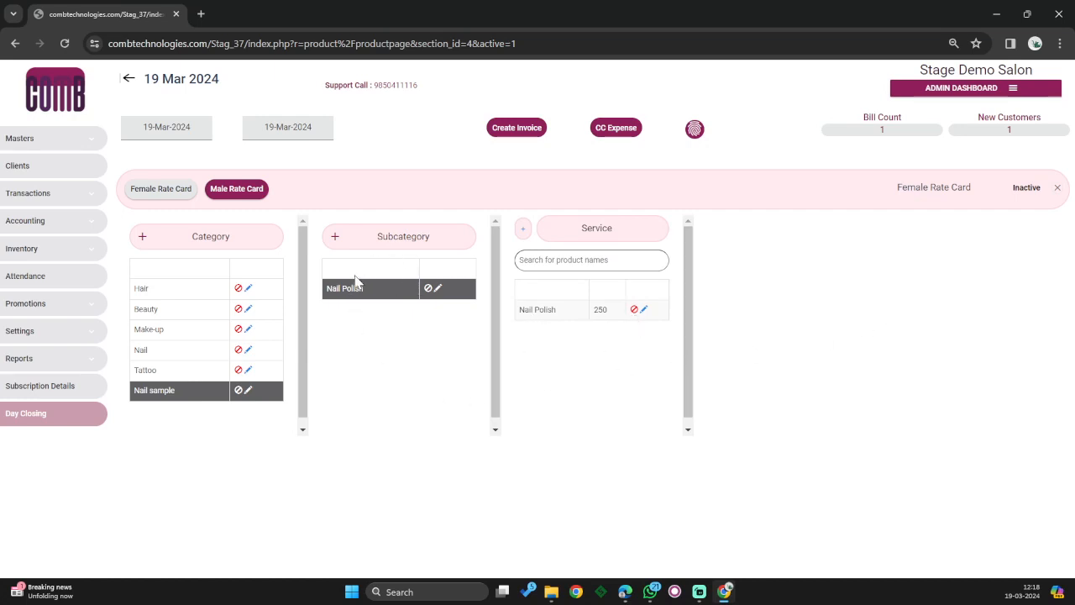
- Create a 'Gel Polish Application' service: price 500, service time 40, interval 25 days
{"action": "left_click", "coordinate": [524, 233]}
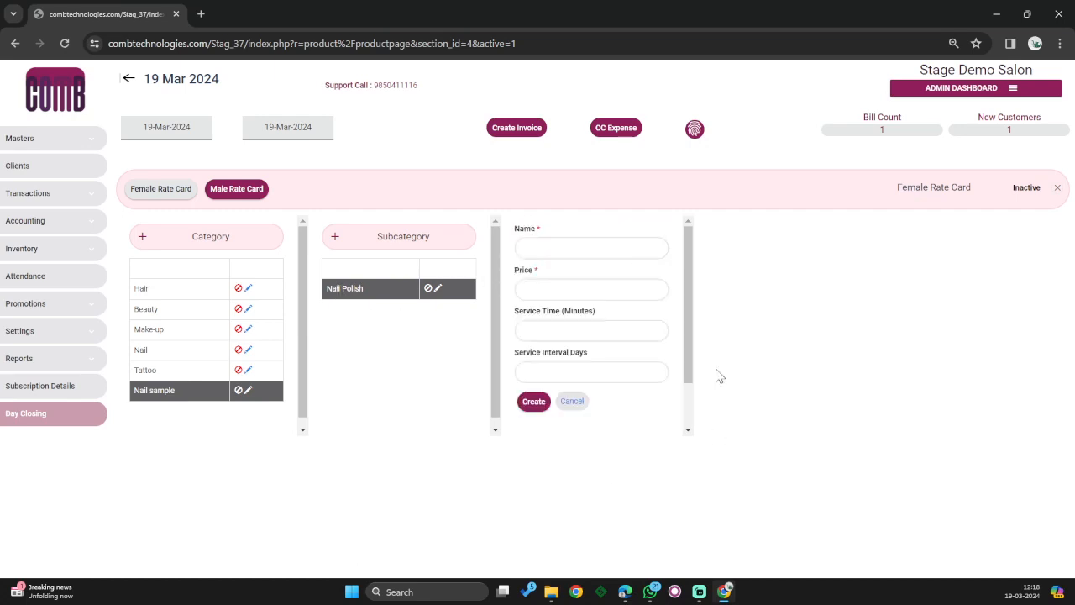
{"action": "left_click", "coordinate": [593, 245]}
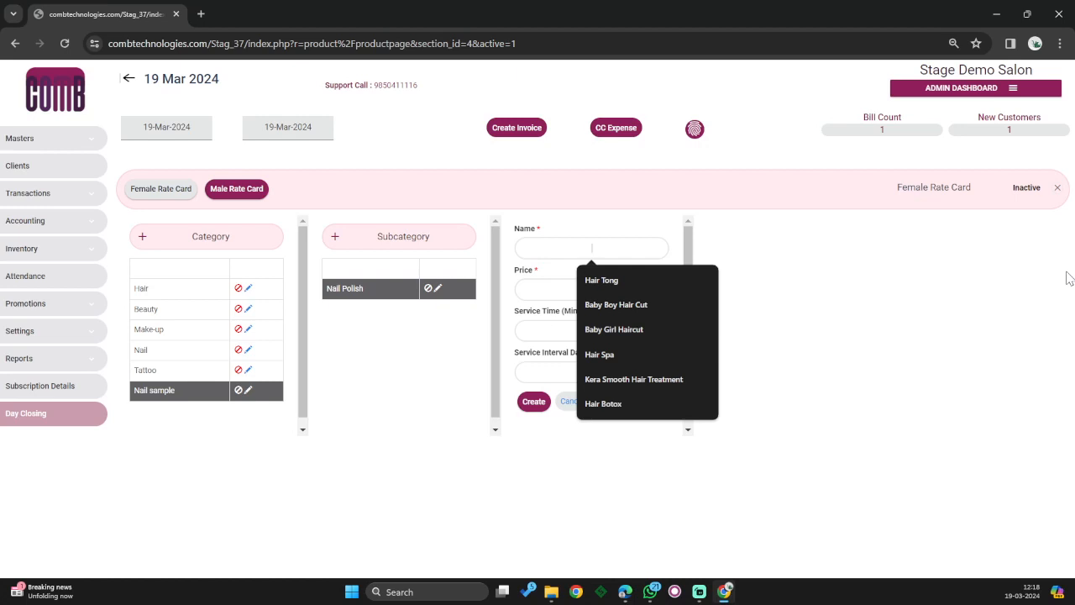
{"action": "type", "text": "Gel Pol"}
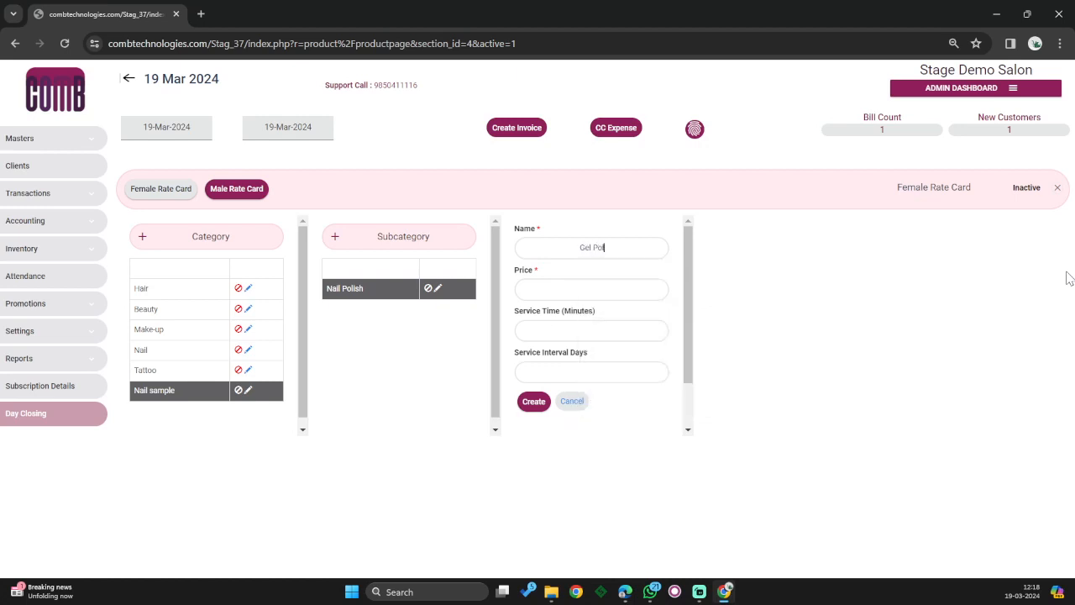
{"action": "type", "text": "ish Application"}
{"action": "left_click", "coordinate": [645, 274]}
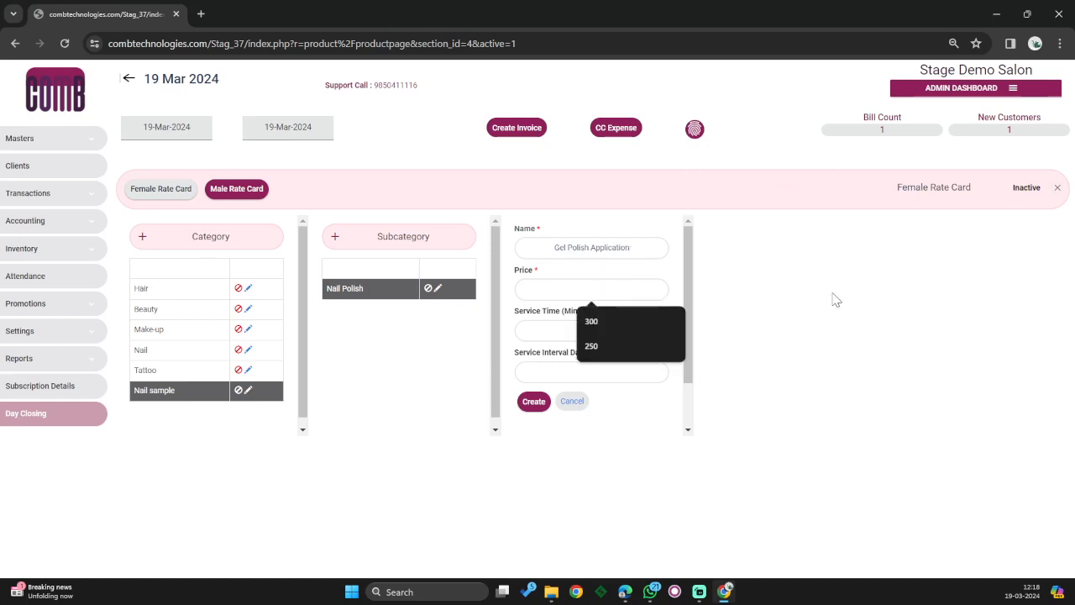
{"action": "type", "text": "500"}
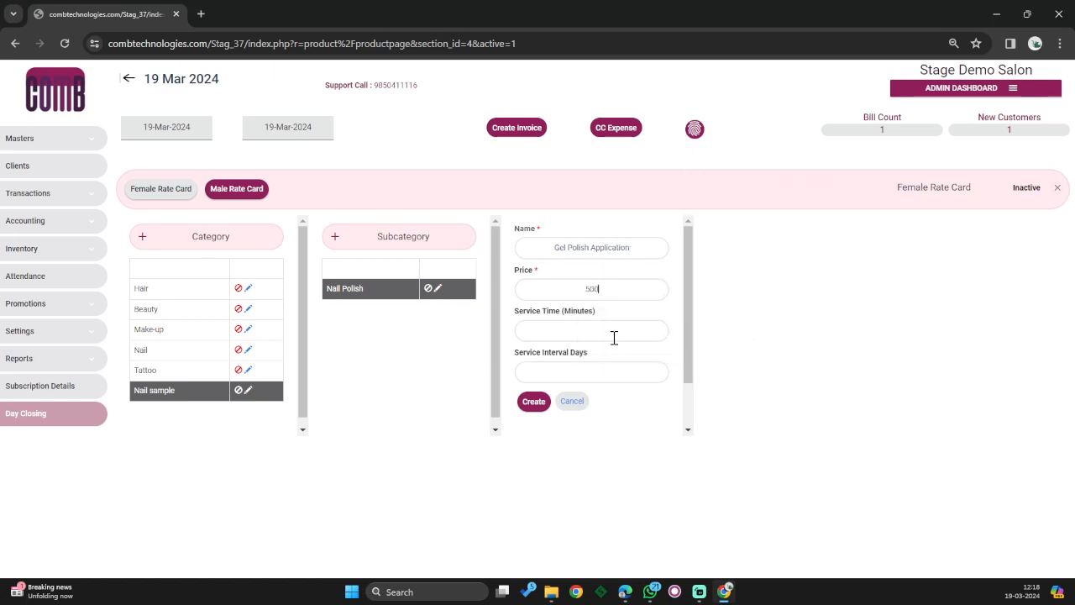
{"action": "left_click", "coordinate": [613, 336]}
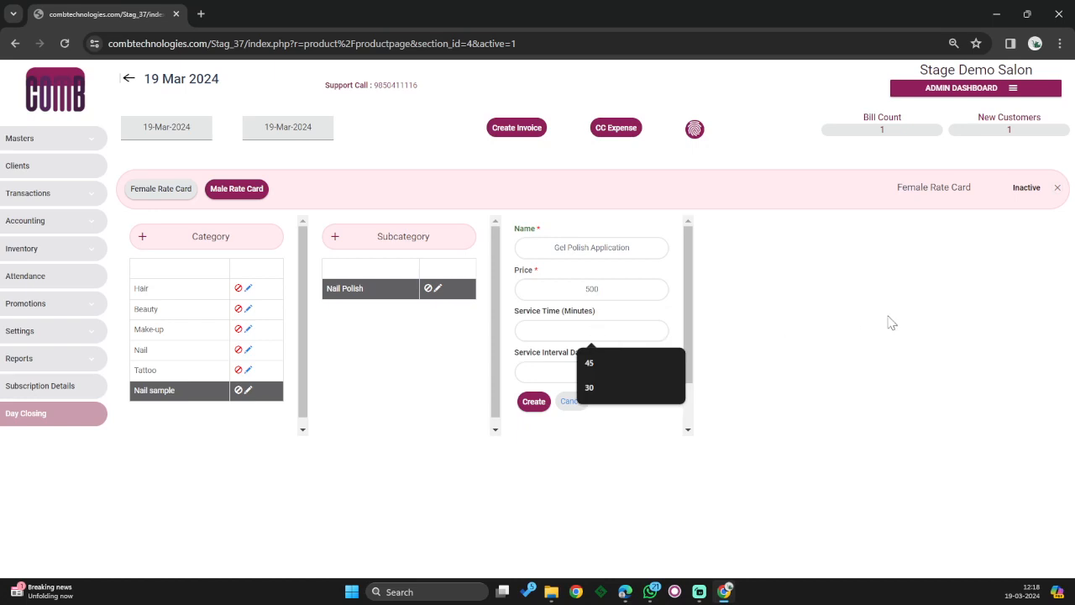
{"action": "type", "text": "40"}
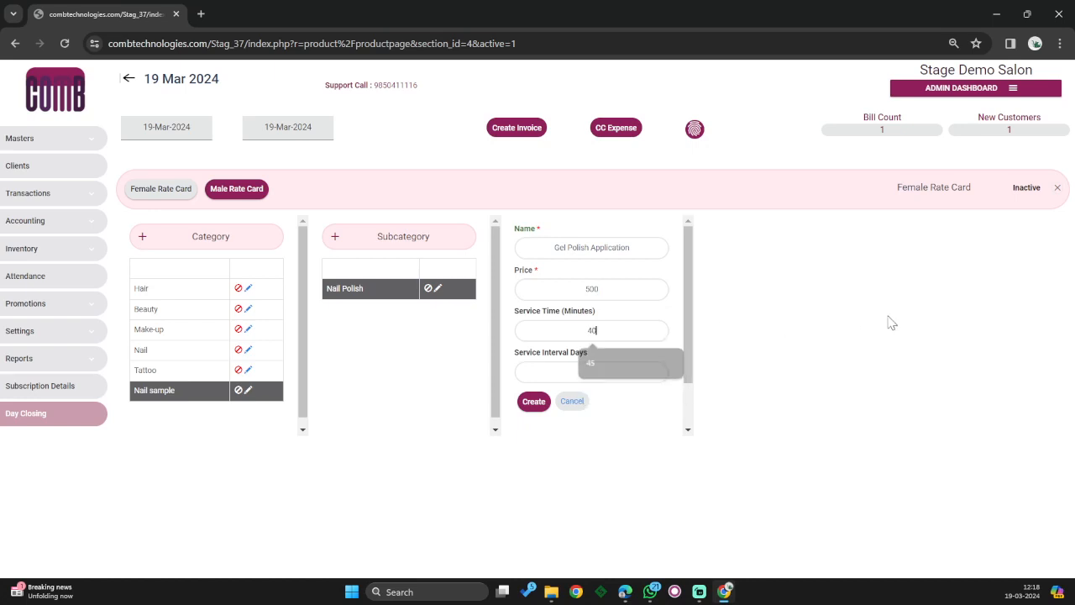
{"action": "left_click", "coordinate": [584, 368]}
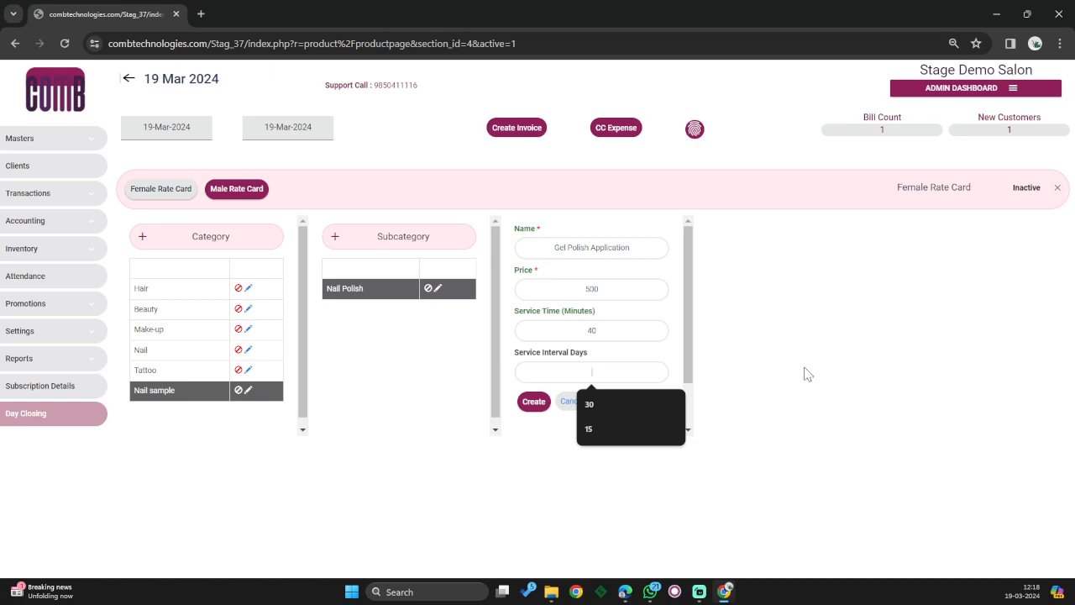
{"action": "type", "text": "25"}
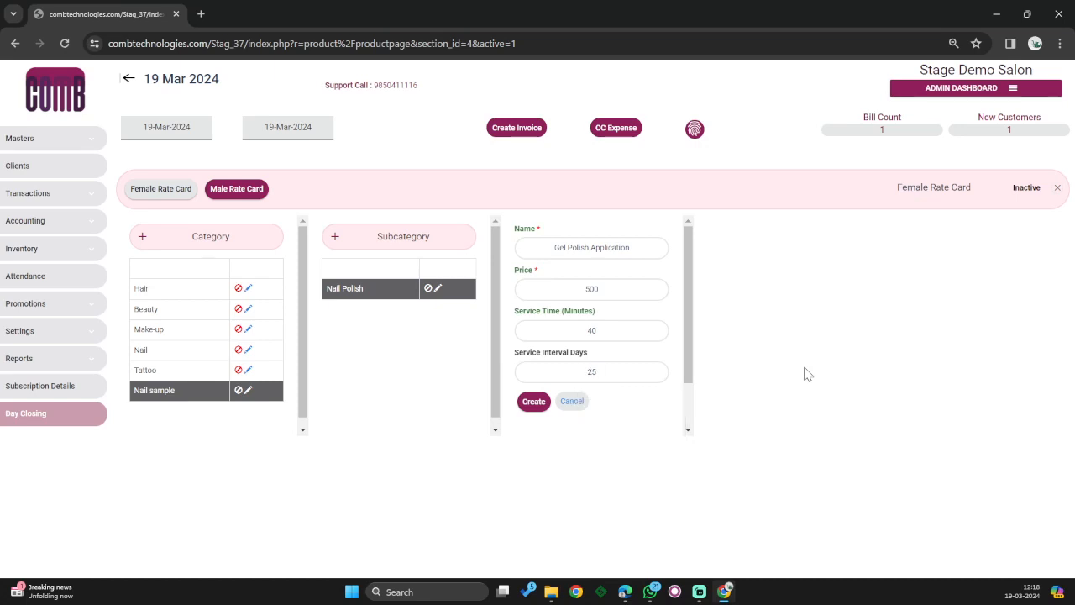
{"action": "left_click", "coordinate": [534, 401]}
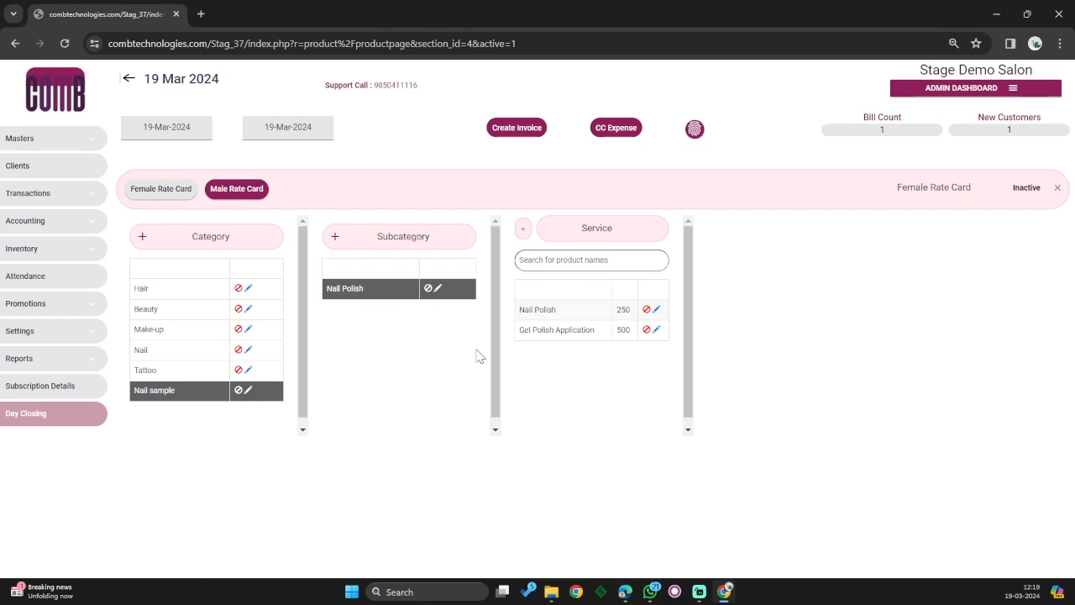
- Create a subcategory named 'Nail Extension' under Nail sample
{"action": "left_click", "coordinate": [335, 238]}
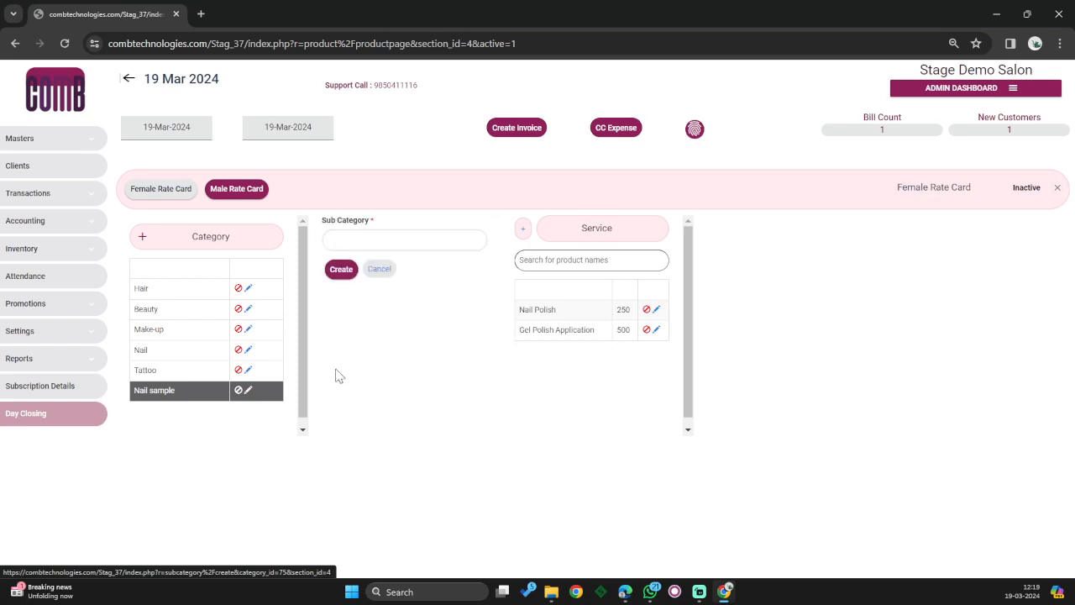
{"action": "left_click", "coordinate": [363, 243]}
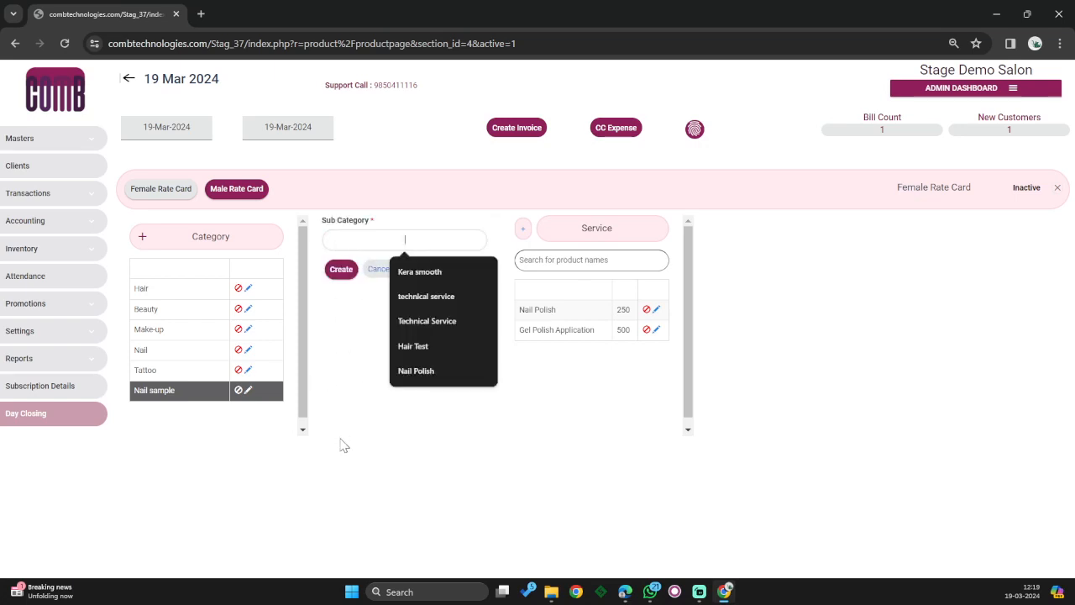
{"action": "type", "text": "Nail"}
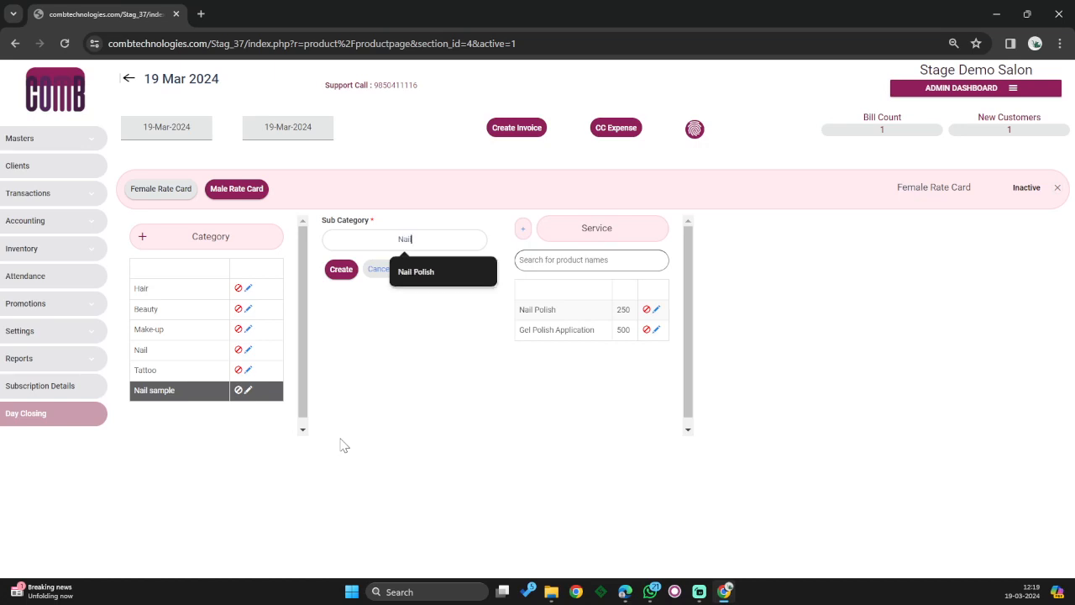
{"action": "type", "text": " Extension"}
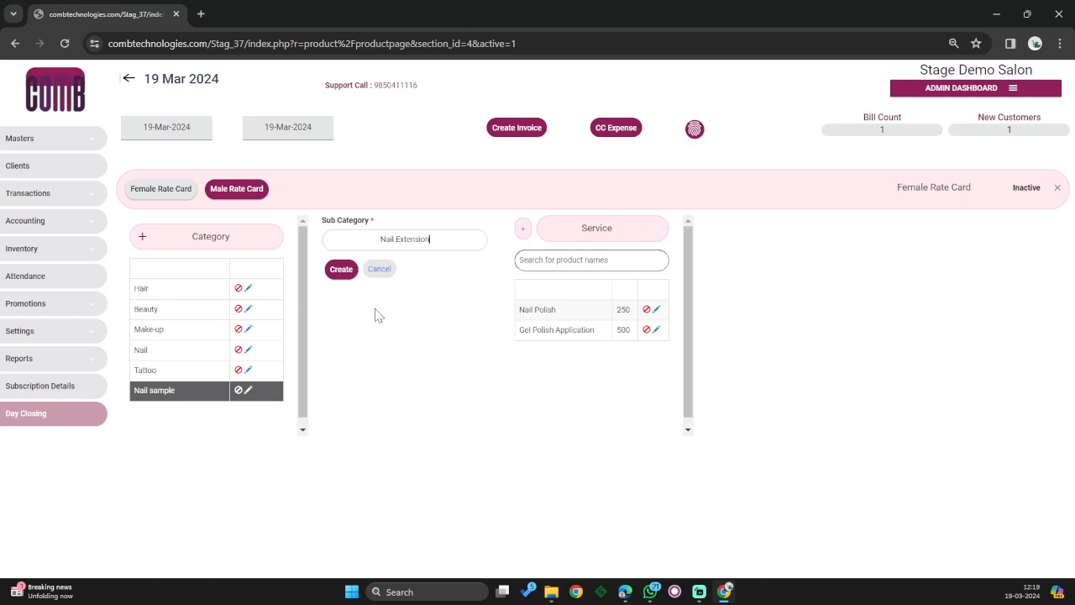
{"action": "left_click", "coordinate": [341, 270]}
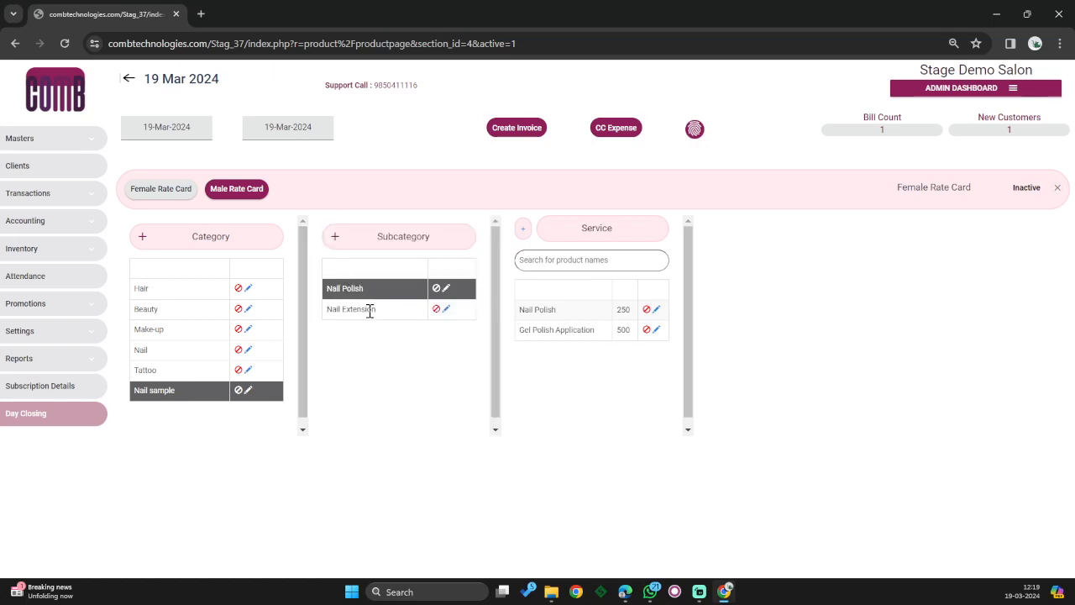
- Compare the Nail Extension and Nail Polish service lists, ending on the empty Nail Extension
{"action": "left_click", "coordinate": [369, 310]}
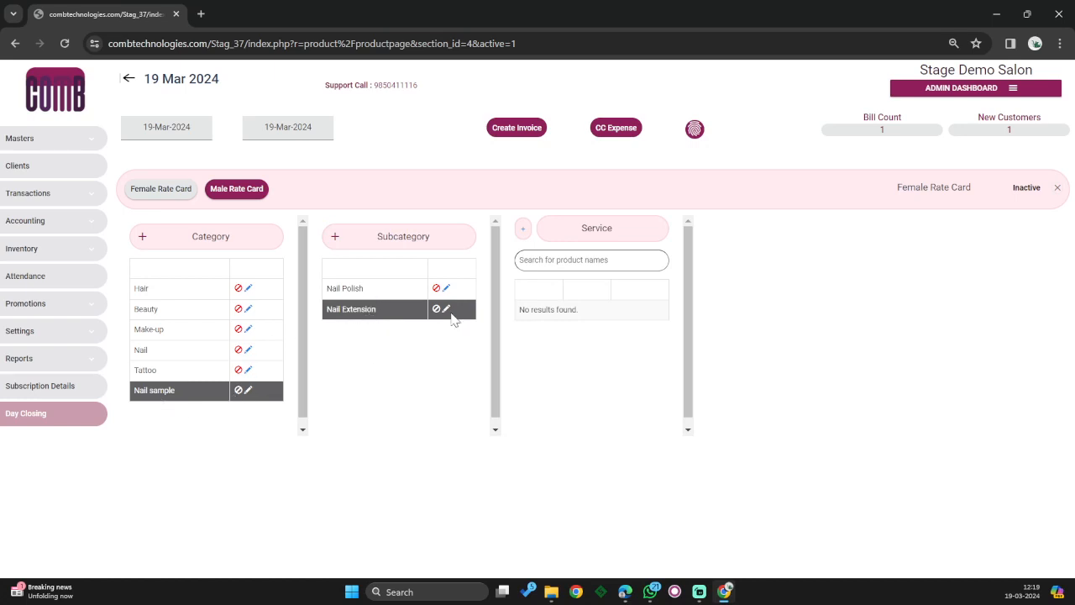
{"action": "left_click", "coordinate": [395, 296]}
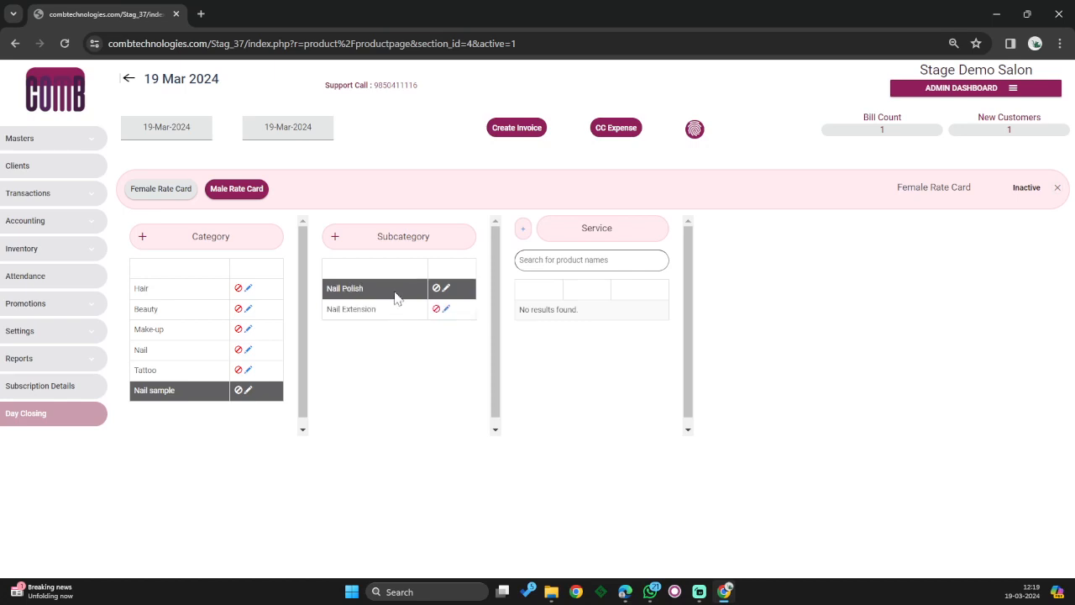
{"action": "left_click", "coordinate": [385, 315]}
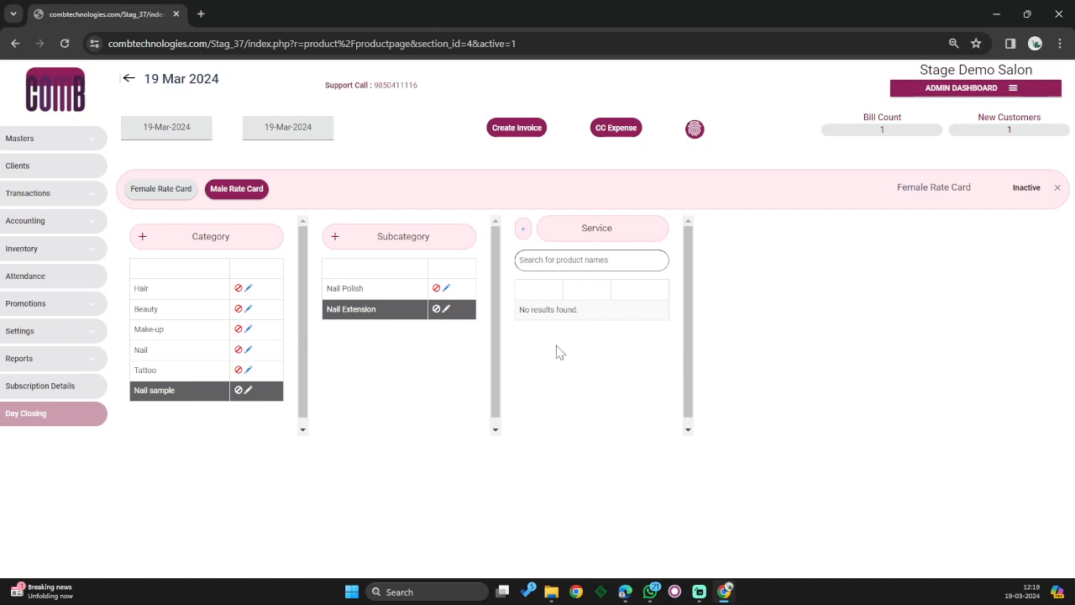
- Create a 'Nail Extension' service priced 2000, with 90-minute service time and 45 interval days
{"action": "left_click", "coordinate": [525, 237]}
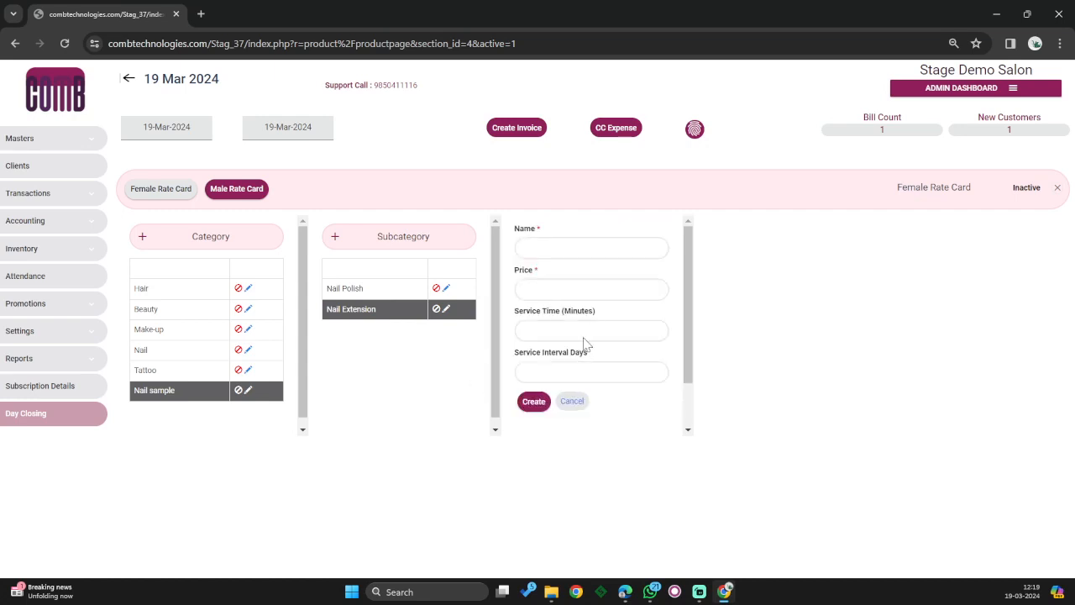
{"action": "left_click", "coordinate": [549, 249]}
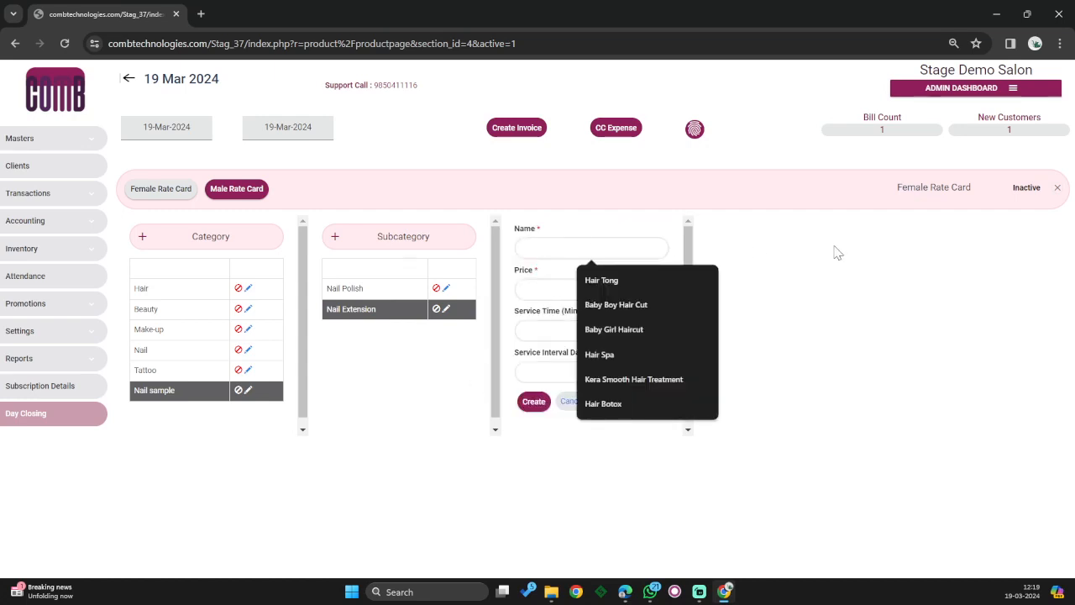
{"action": "type", "text": "Nail Extension"}
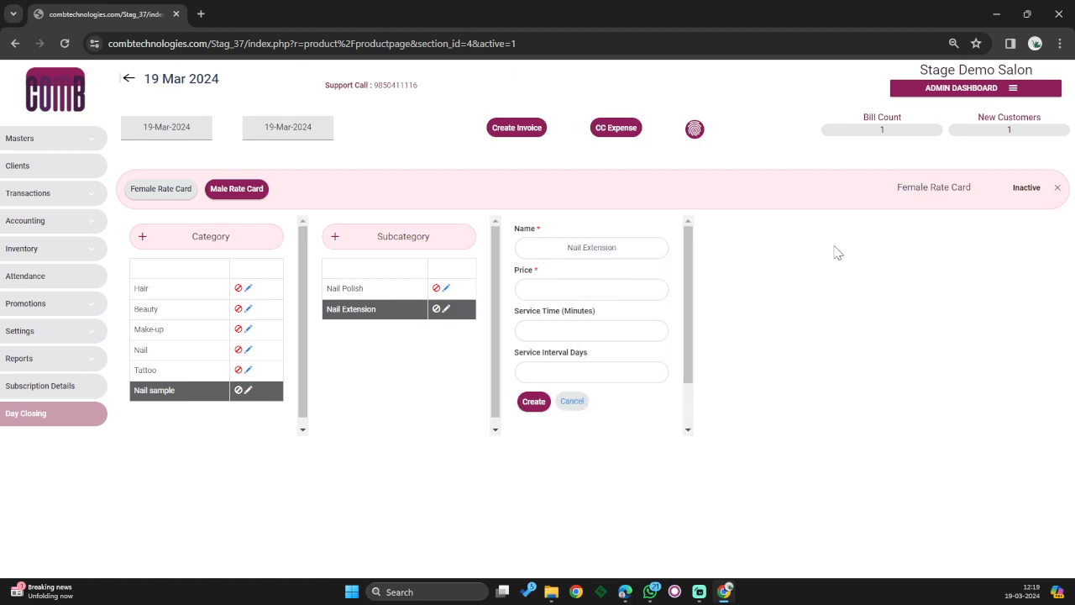
{"action": "left_click", "coordinate": [604, 291]}
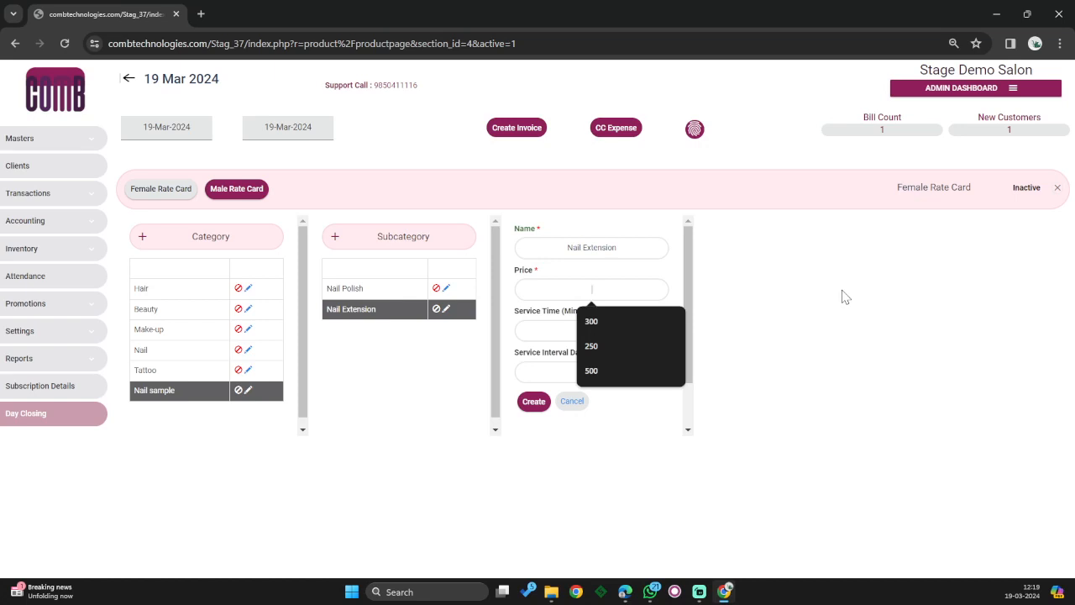
{"action": "type", "text": "2000"}
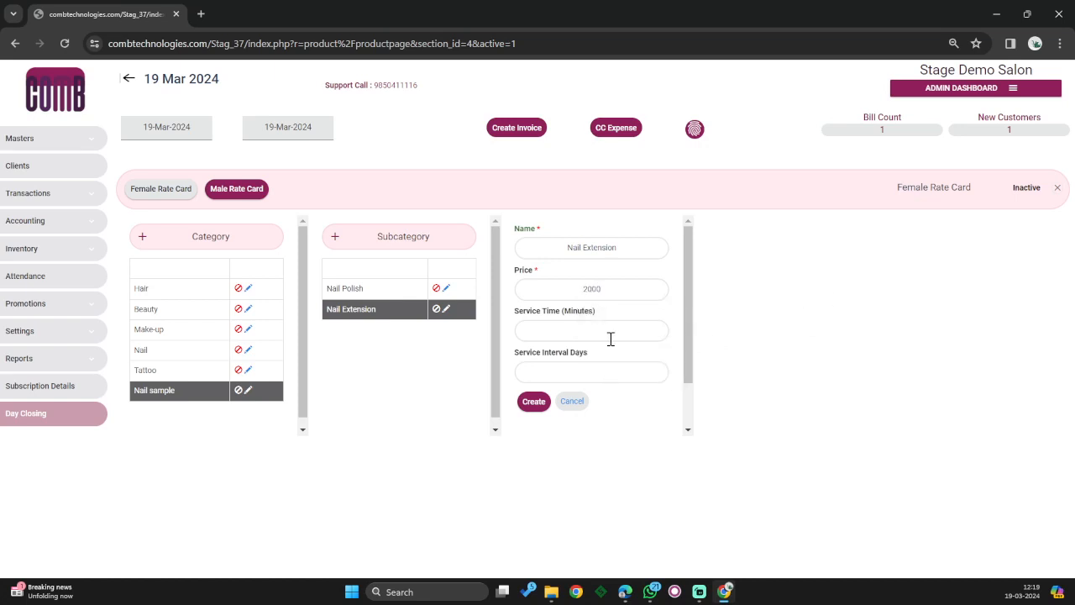
{"action": "left_click", "coordinate": [607, 334]}
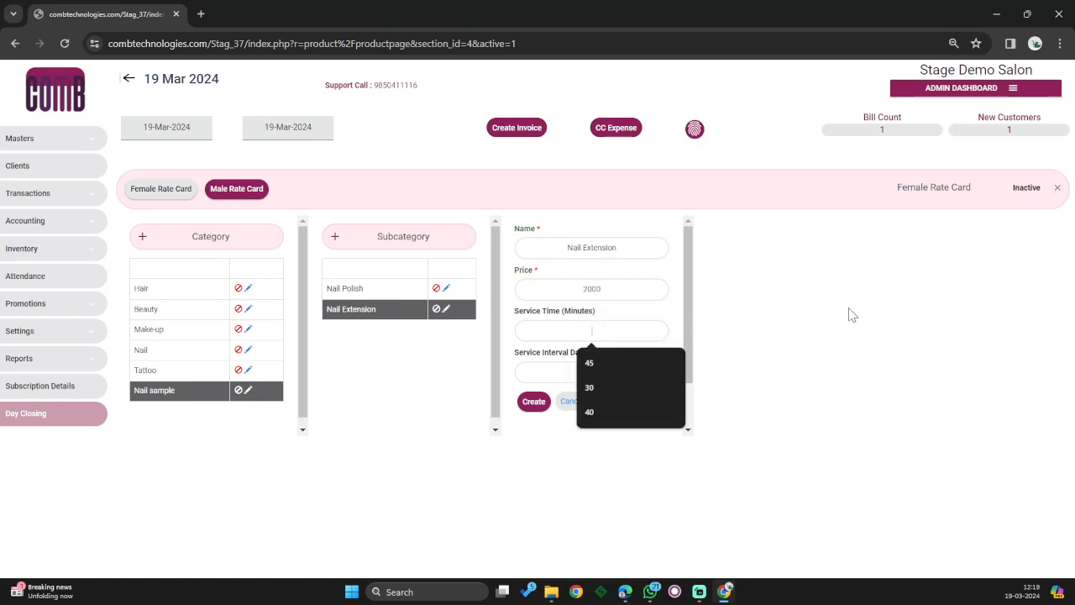
{"action": "type", "text": "90"}
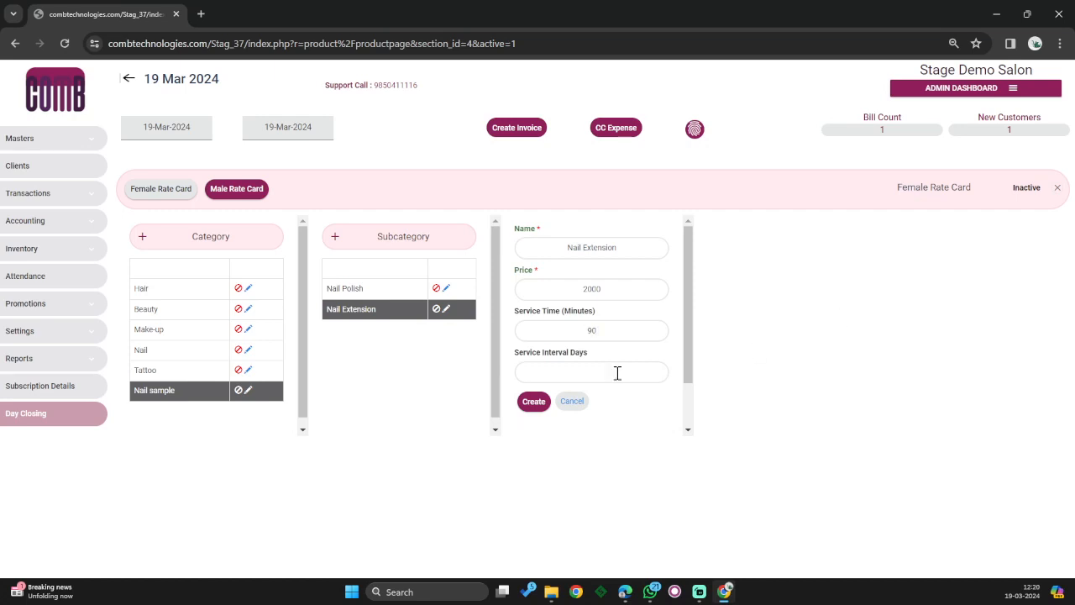
{"action": "left_click", "coordinate": [579, 374]}
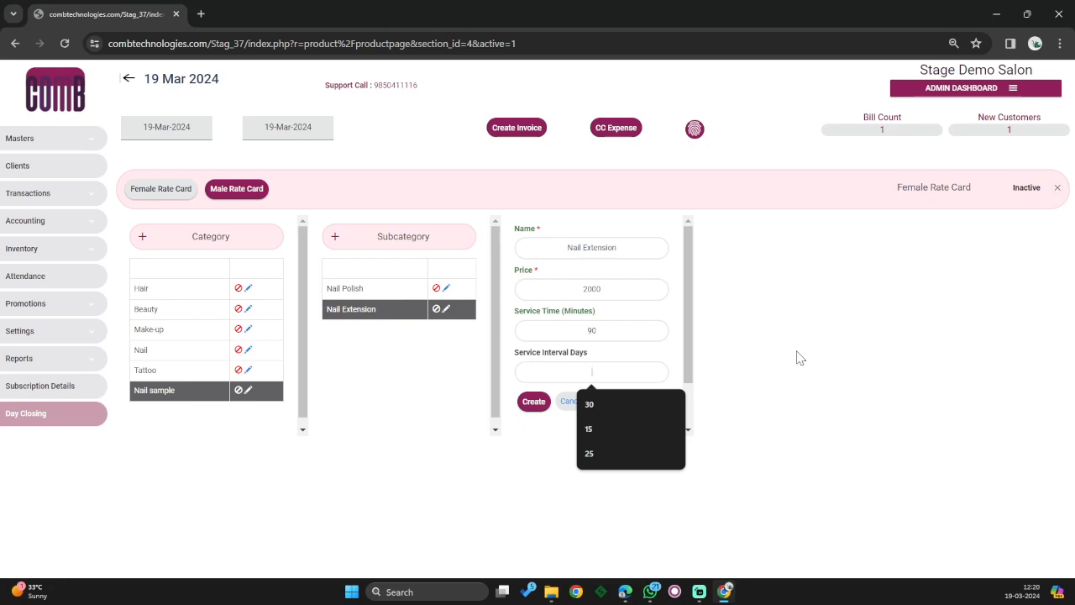
{"action": "type", "text": "45"}
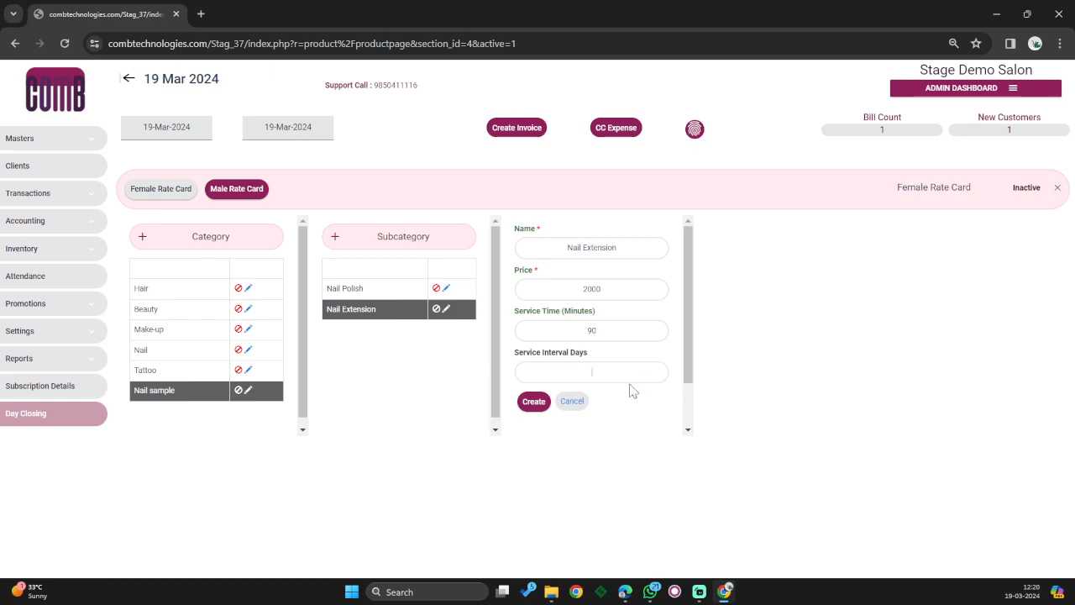
{"action": "left_click", "coordinate": [536, 403]}
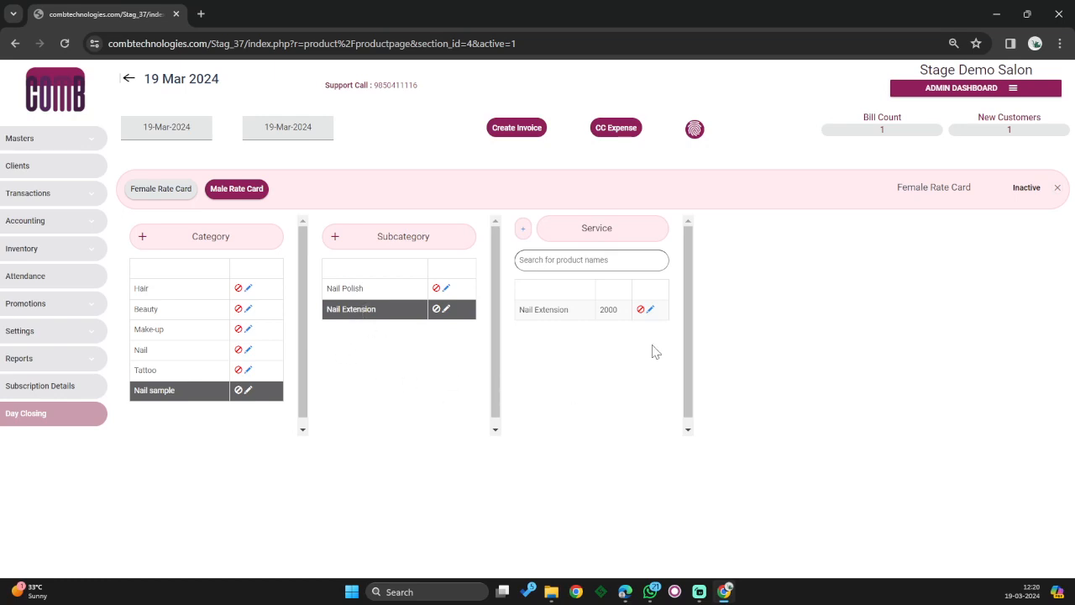
- Create a 'Nail Removing' service priced 500, with 30-minute service time and 0 interval days
{"action": "left_click", "coordinate": [521, 239]}
{"action": "left_click", "coordinate": [528, 243]}
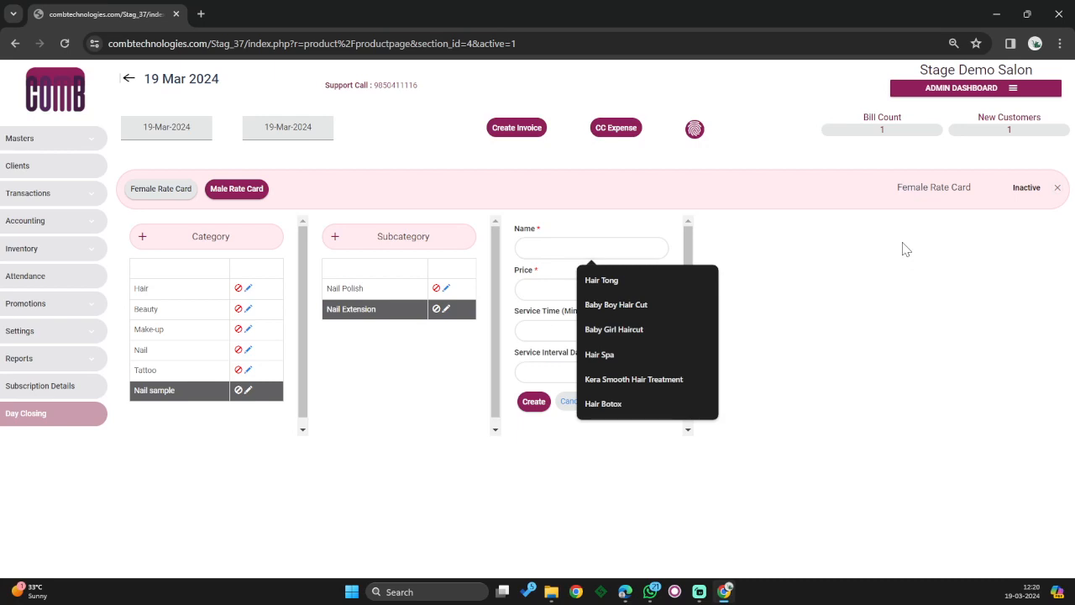
{"action": "type", "text": "Nail"}
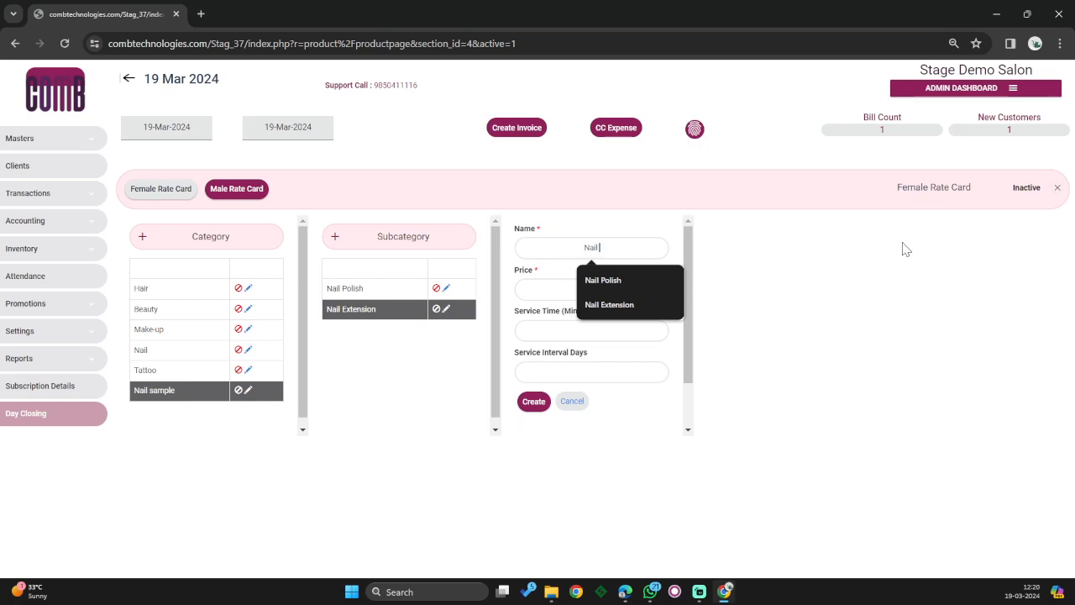
{"action": "type", "text": "Removing"}
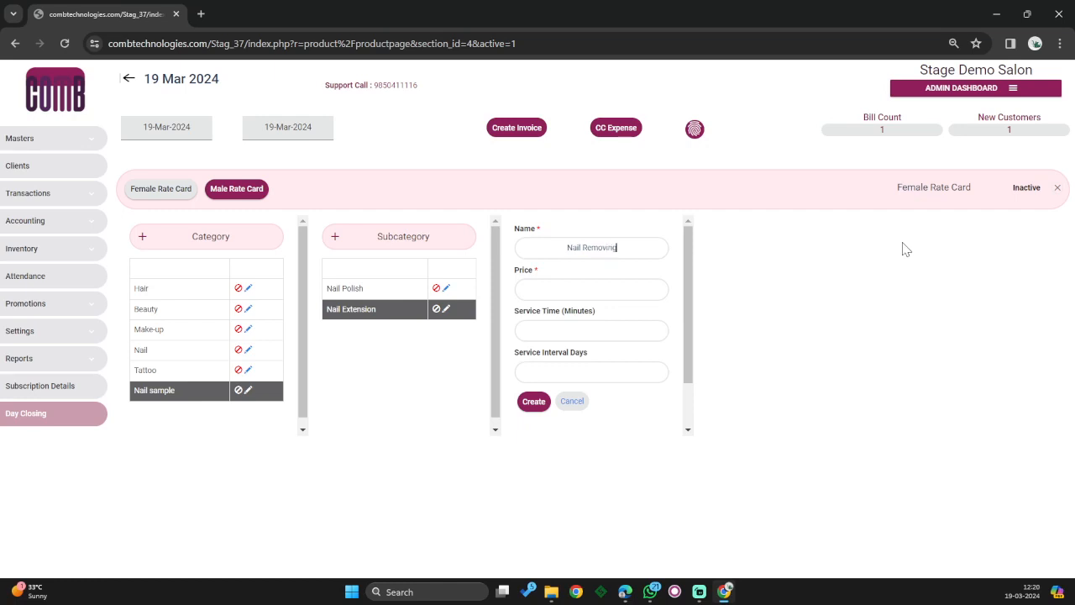
{"action": "left_click", "coordinate": [586, 290]}
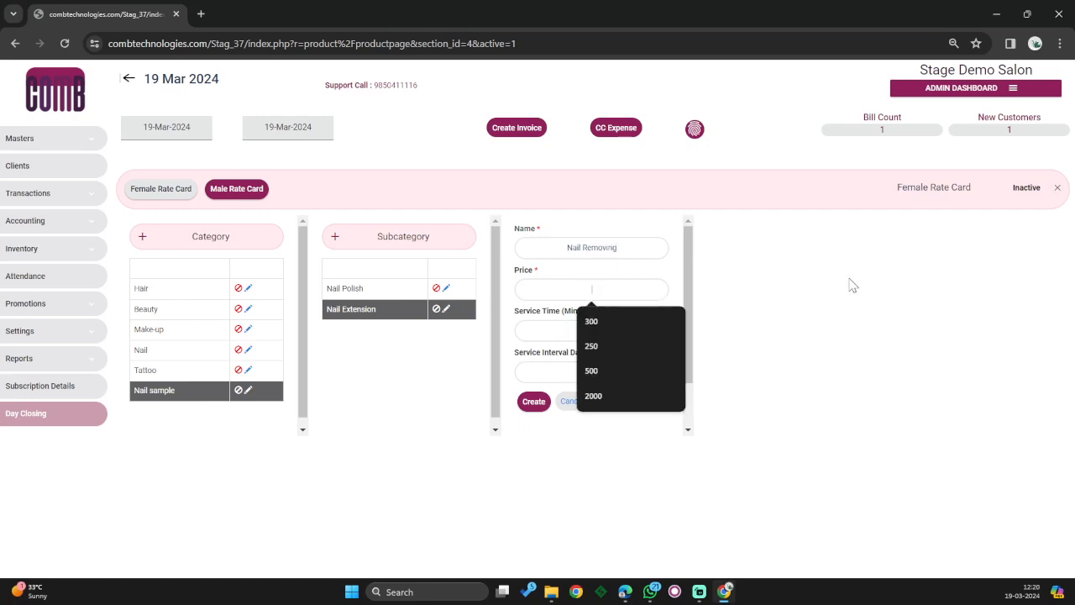
{"action": "type", "text": "500"}
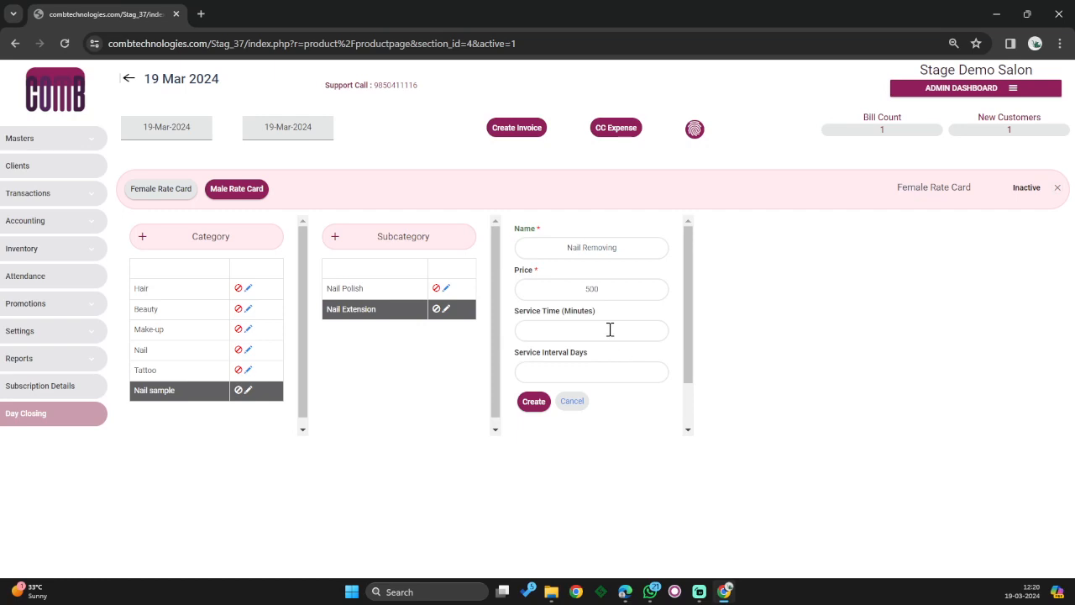
{"action": "left_click", "coordinate": [610, 329]}
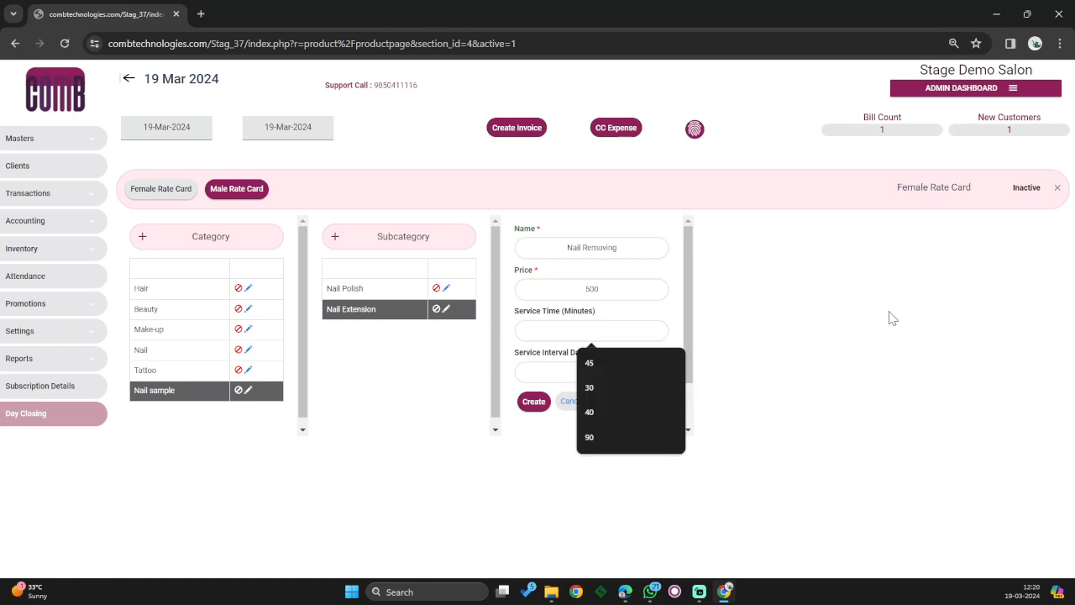
{"action": "type", "text": "30"}
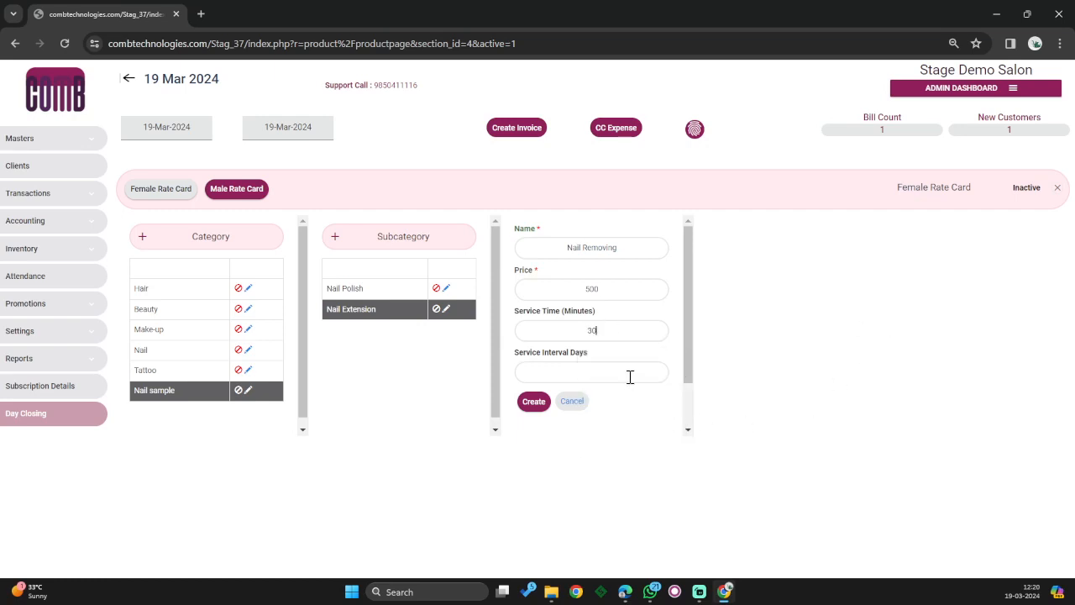
{"action": "left_click", "coordinate": [630, 375]}
{"action": "type", "text": "0"}
{"action": "left_click", "coordinate": [535, 403]}
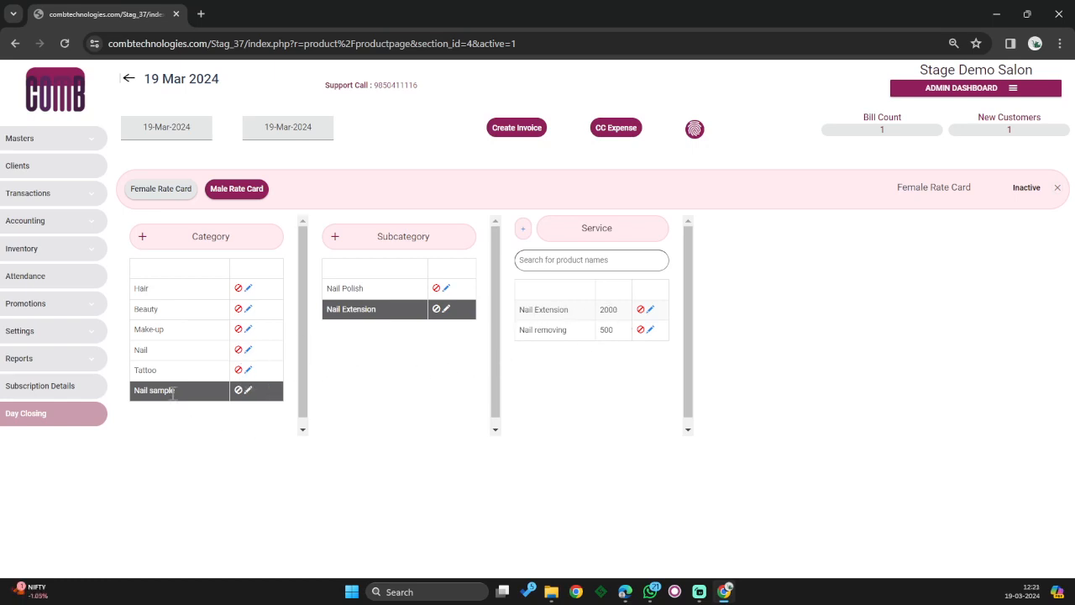
- Review the Nail Polish subcategory's services, then return to the dashboard via the COMB logo
{"action": "left_click", "coordinate": [363, 287]}
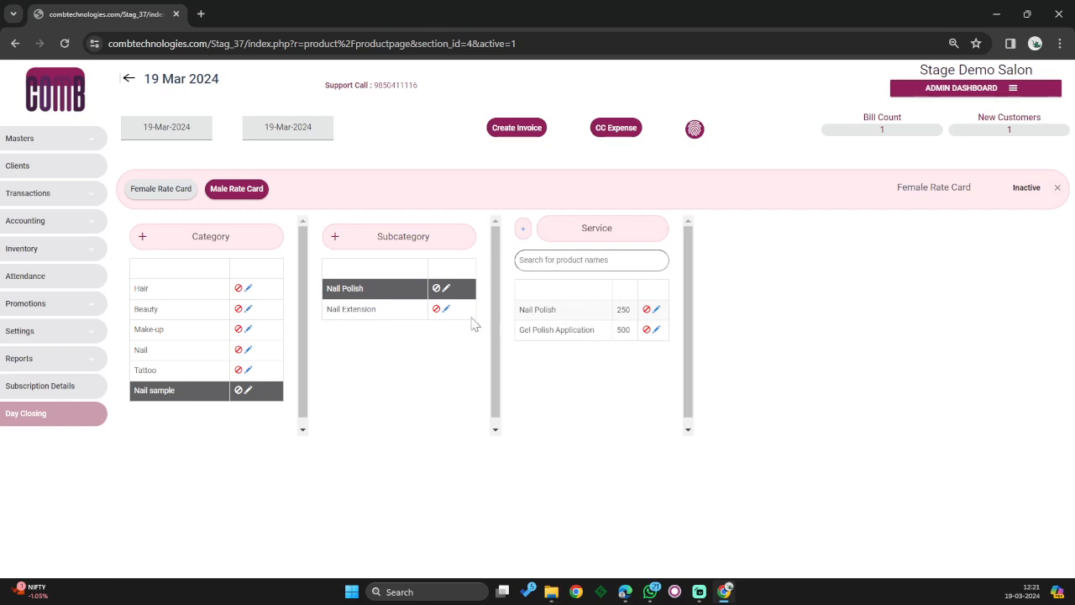
{"action": "left_click", "coordinate": [76, 102]}
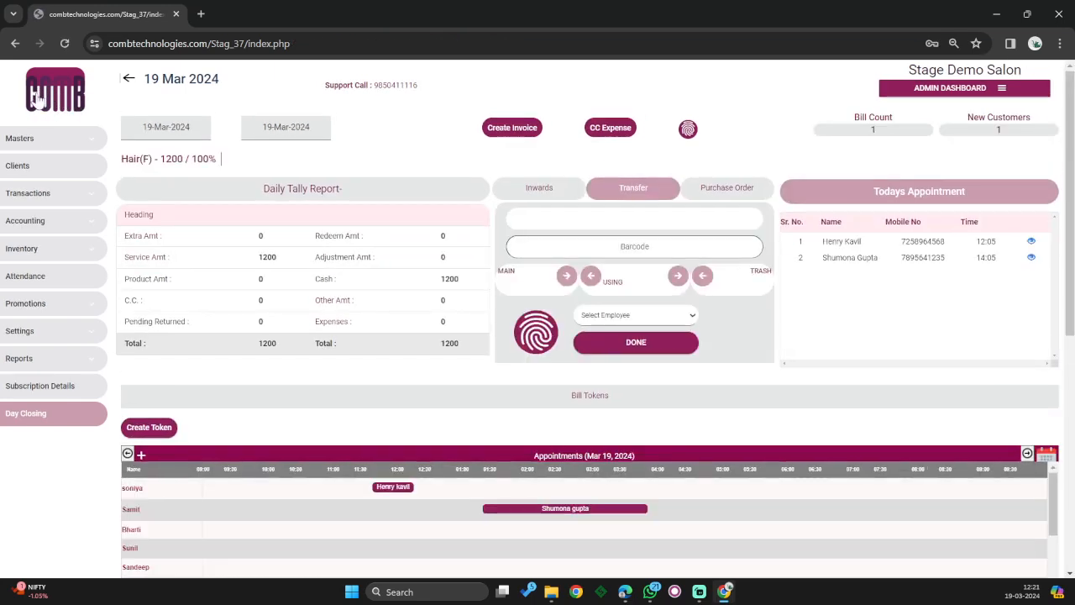
- Start a new appointment and enter the client's phone number and full name
{"action": "left_click", "coordinate": [140, 454]}
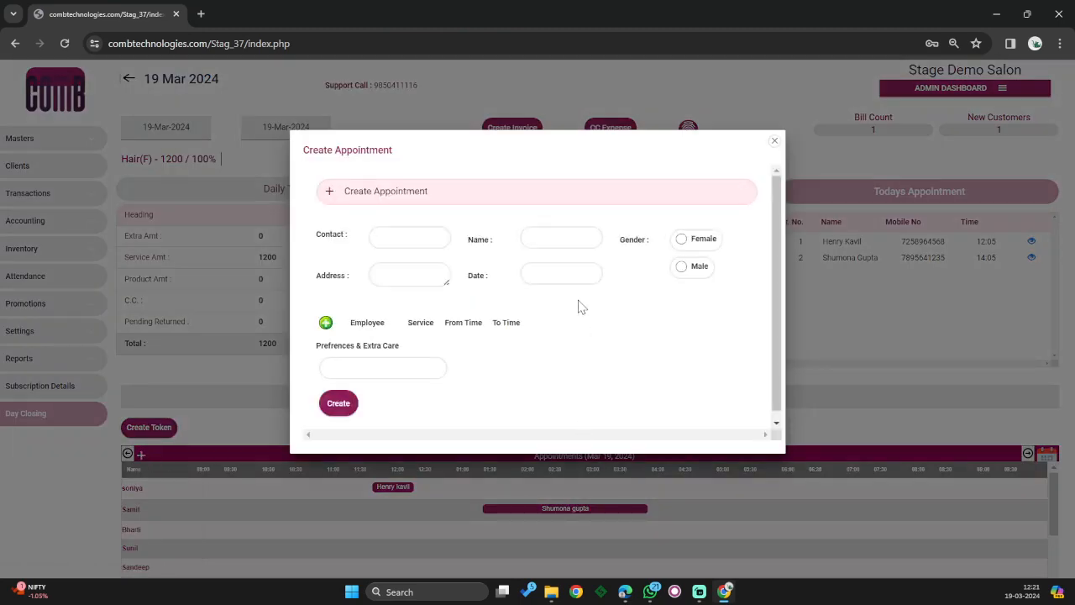
{"action": "left_click", "coordinate": [432, 235]}
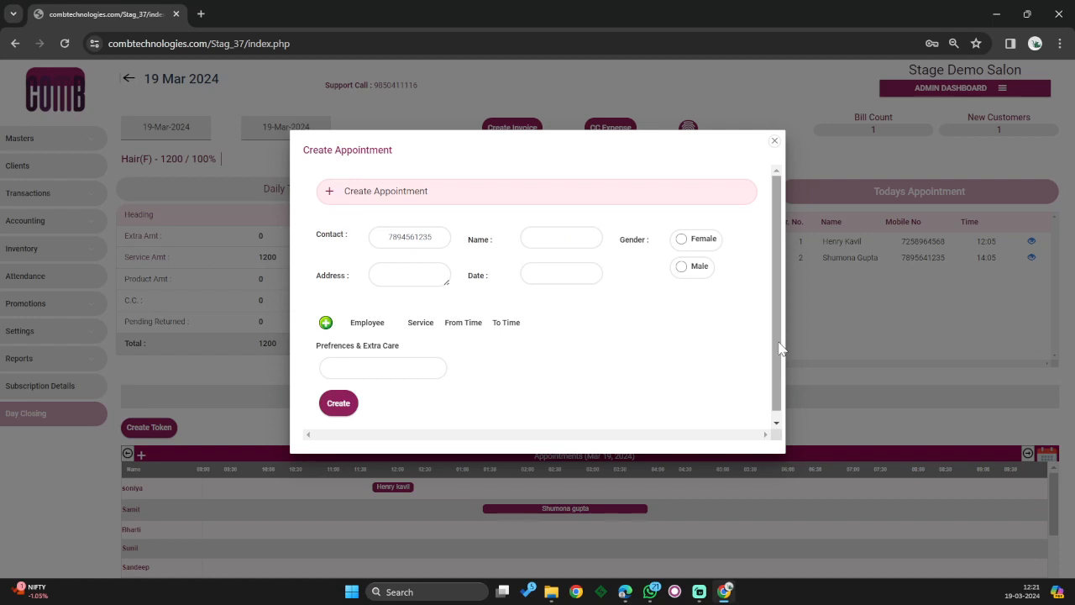
- Mark the client as female and set the appointment date to 2024-03-19, 01:25 PM
{"action": "left_click", "coordinate": [681, 240]}
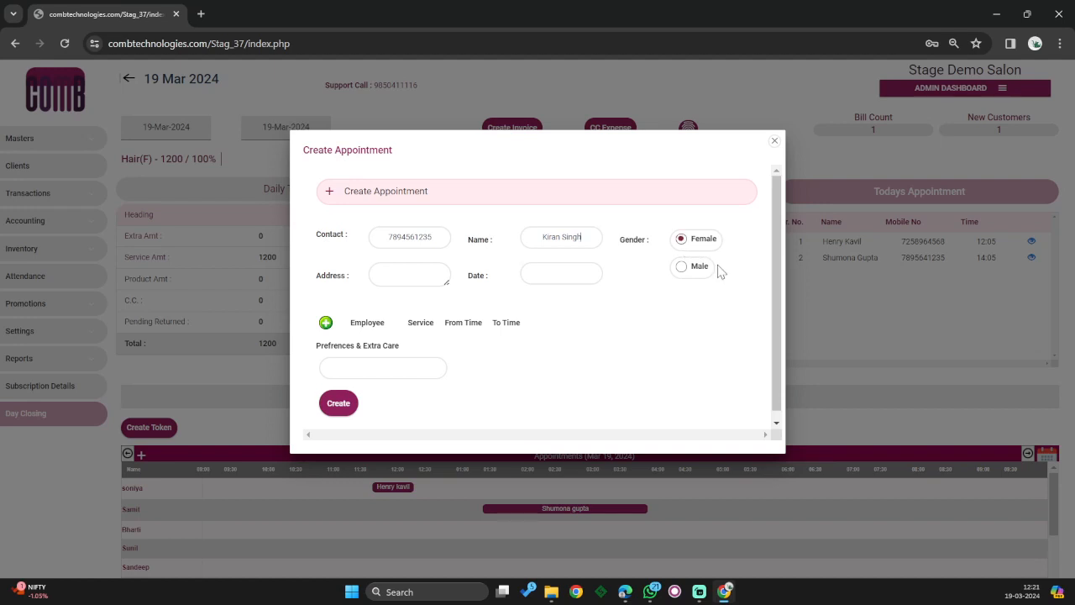
{"action": "left_click", "coordinate": [555, 277]}
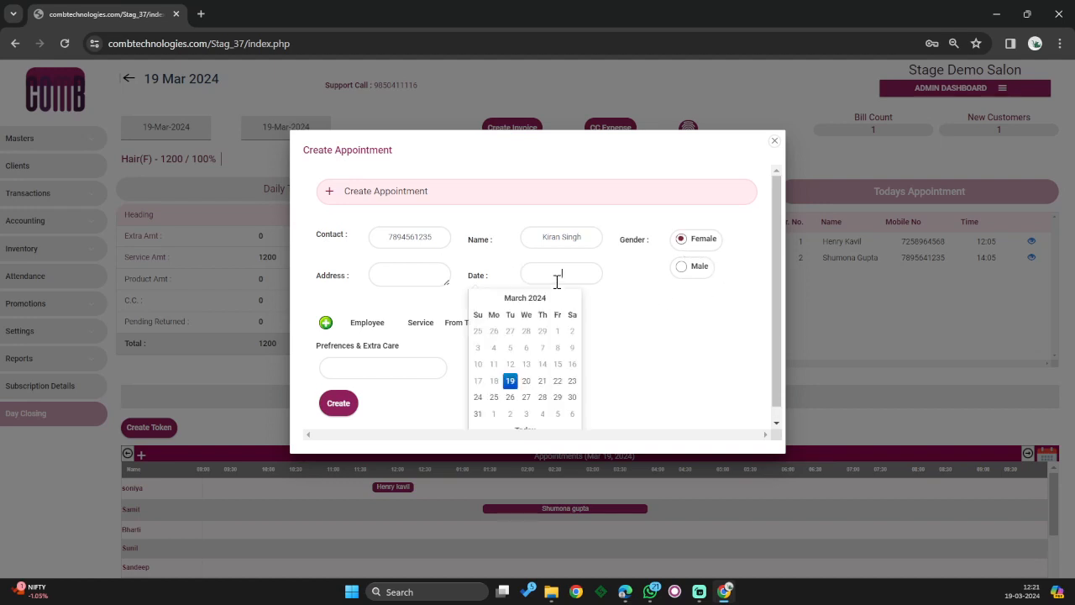
{"action": "left_click", "coordinate": [512, 384]}
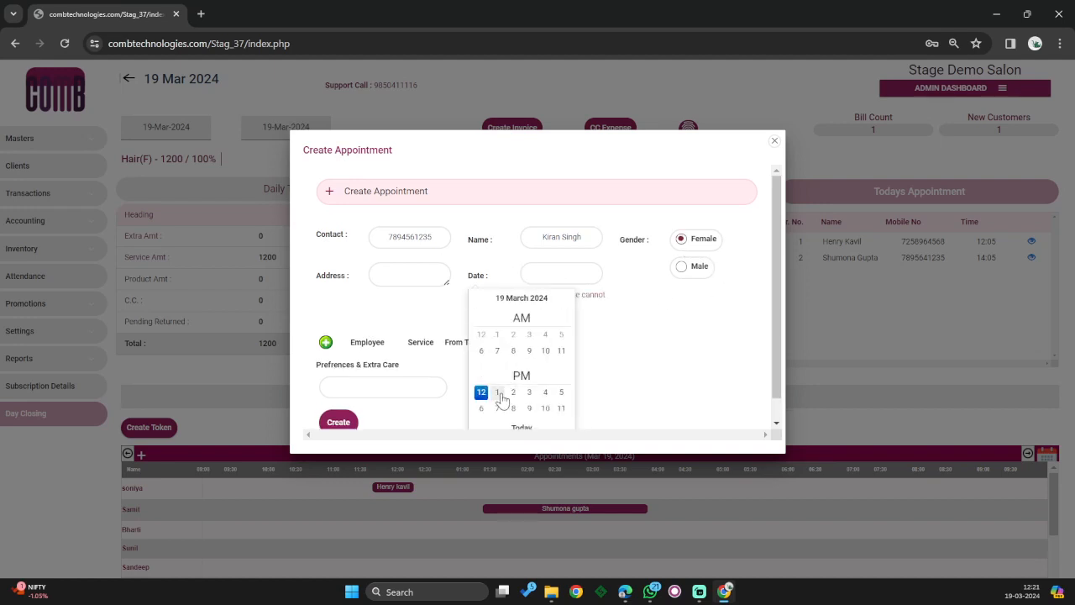
{"action": "left_click", "coordinate": [497, 391]}
{"action": "left_click", "coordinate": [508, 375]}
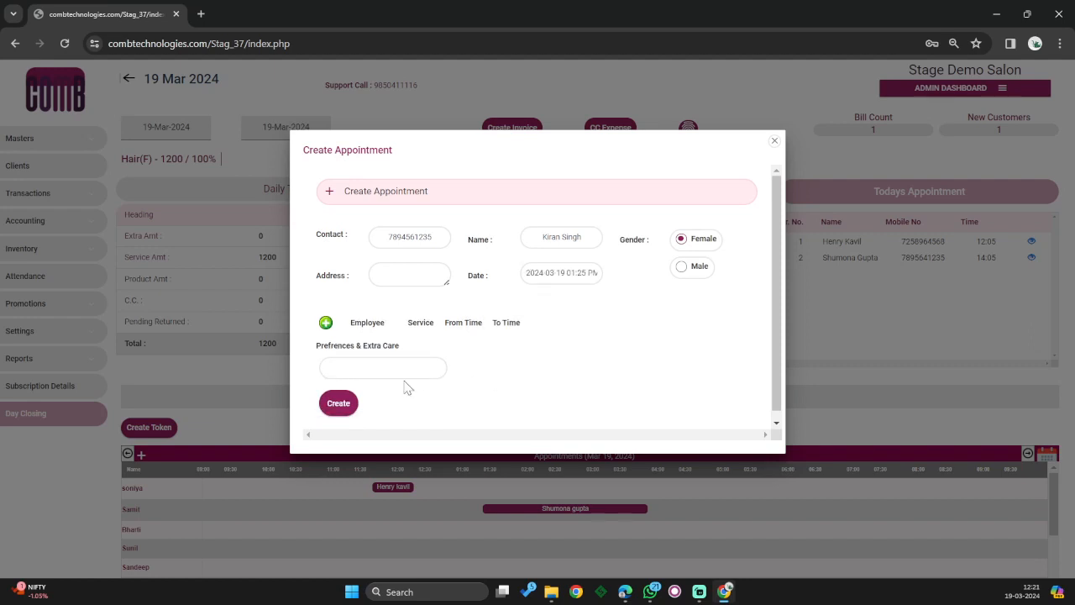
- Add a service row assigning a staff member and the Nail sample > Nail Extension service
{"action": "left_click", "coordinate": [329, 326]}
{"action": "left_click", "coordinate": [388, 343]}
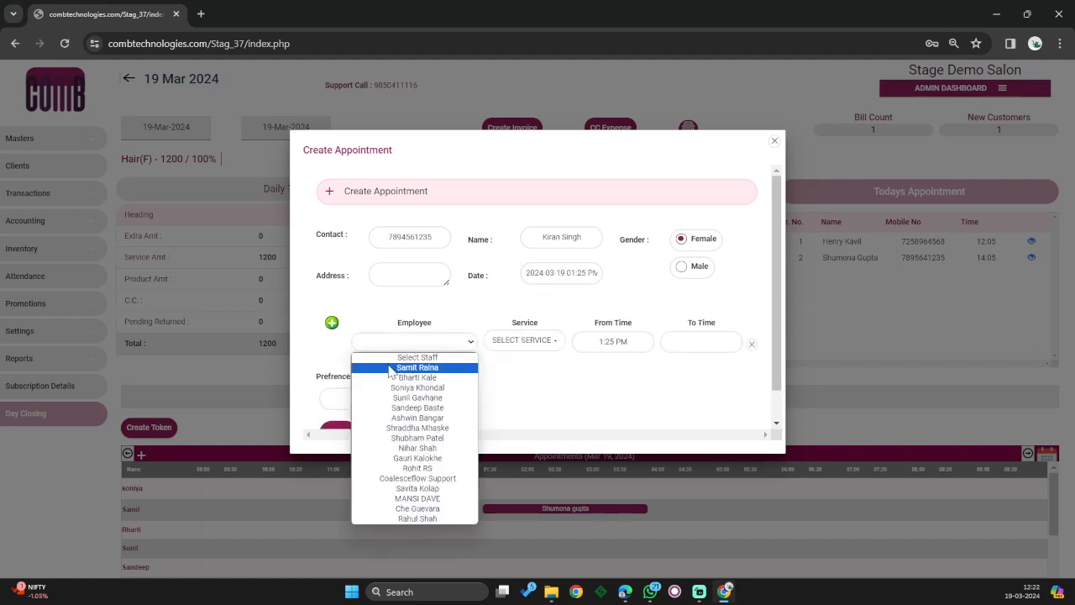
{"action": "left_click", "coordinate": [389, 367]}
{"action": "left_click", "coordinate": [539, 343]}
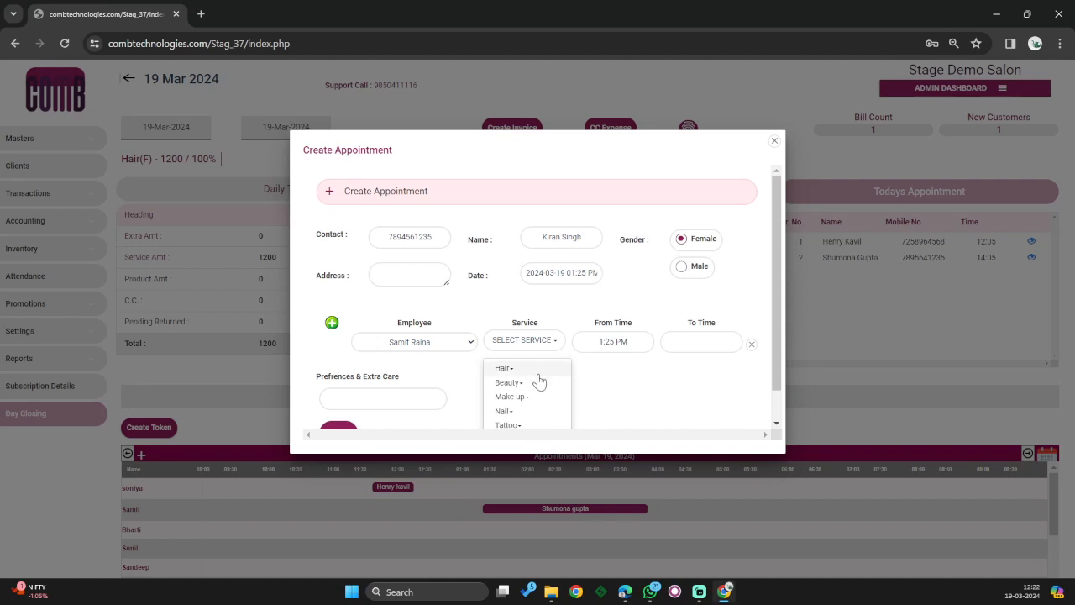
{"action": "scroll", "coordinate": [537, 429], "scroll_direction": "down", "scroll_amount": 1}
{"action": "mouse_move", "coordinate": [529, 408]}
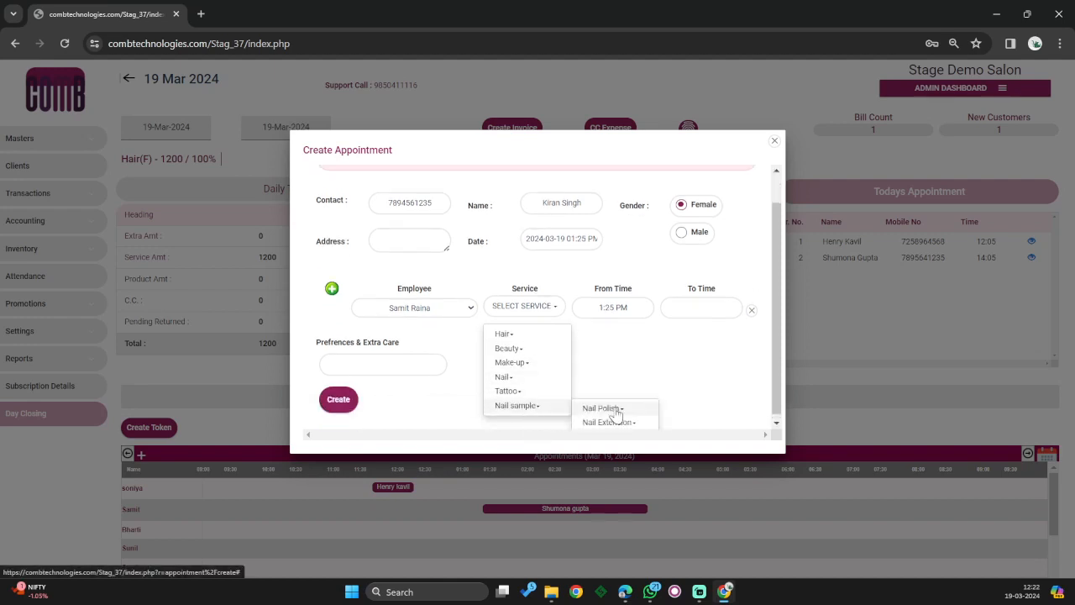
{"action": "mouse_move", "coordinate": [617, 422]}
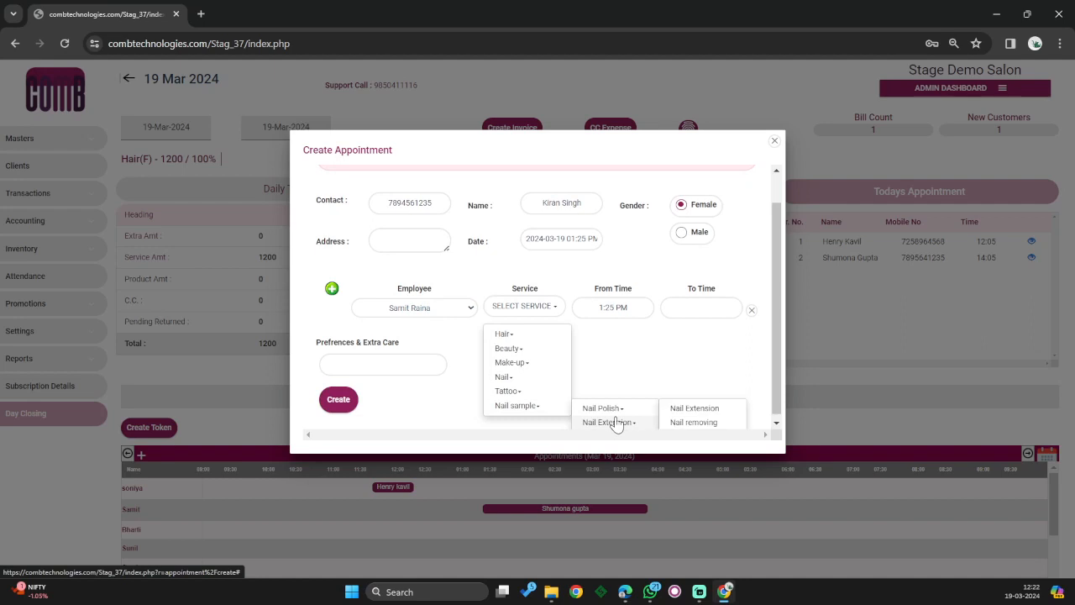
{"action": "left_click", "coordinate": [694, 408]}
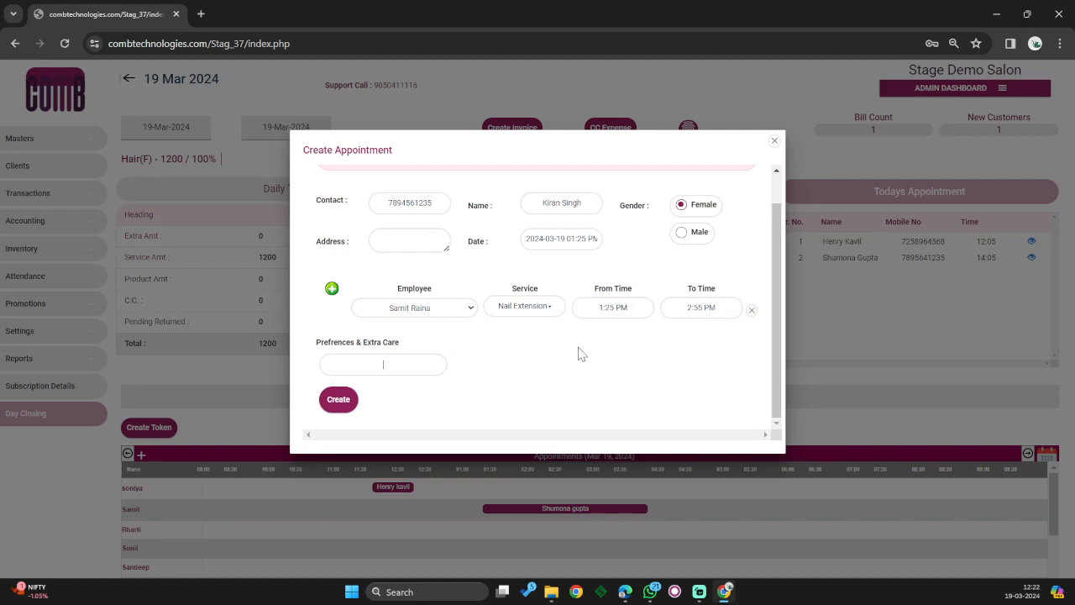
- Create the 19 March 1:25–2:55 PM Nail Extension appointment
{"action": "left_click", "coordinate": [340, 401]}
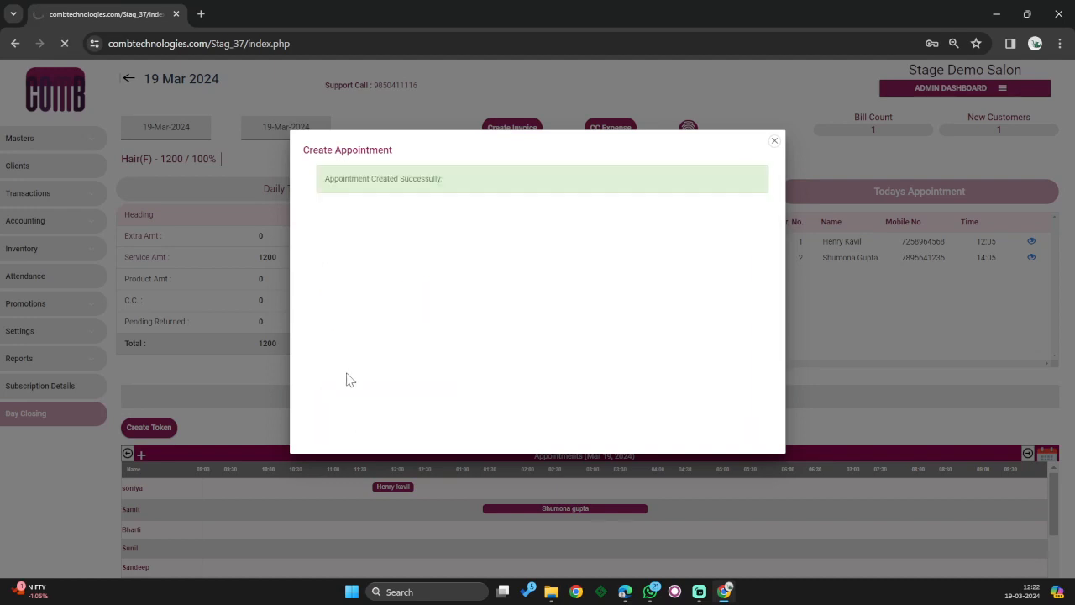